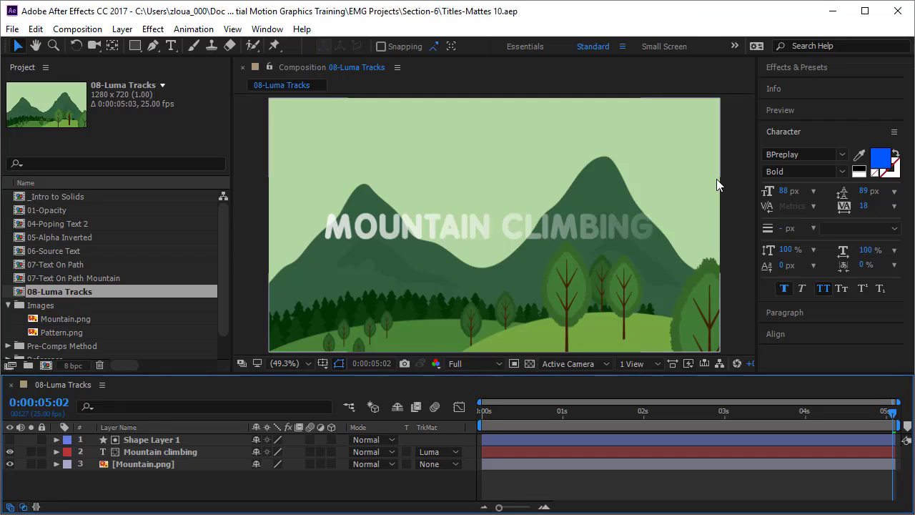
Confirm the title's TrkMat is Luma and play the 08-Luma Tracks preview
click(437, 451)
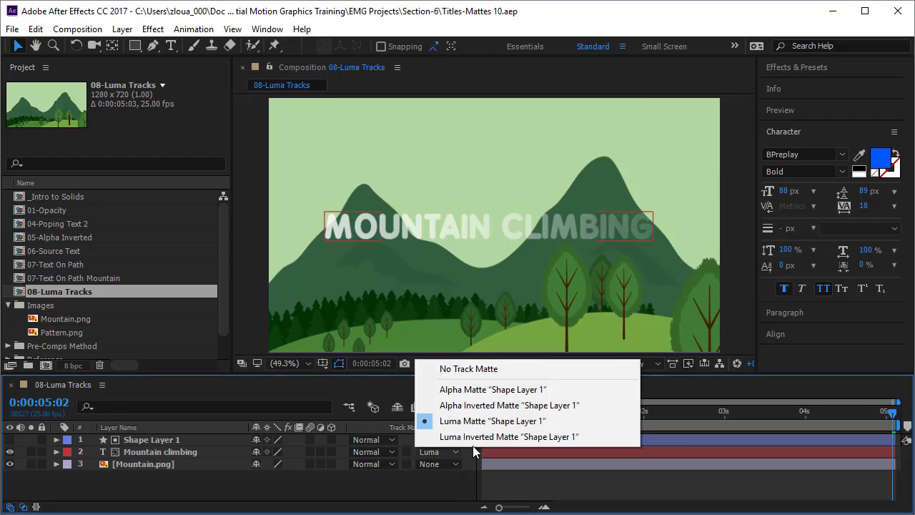
click(505, 491)
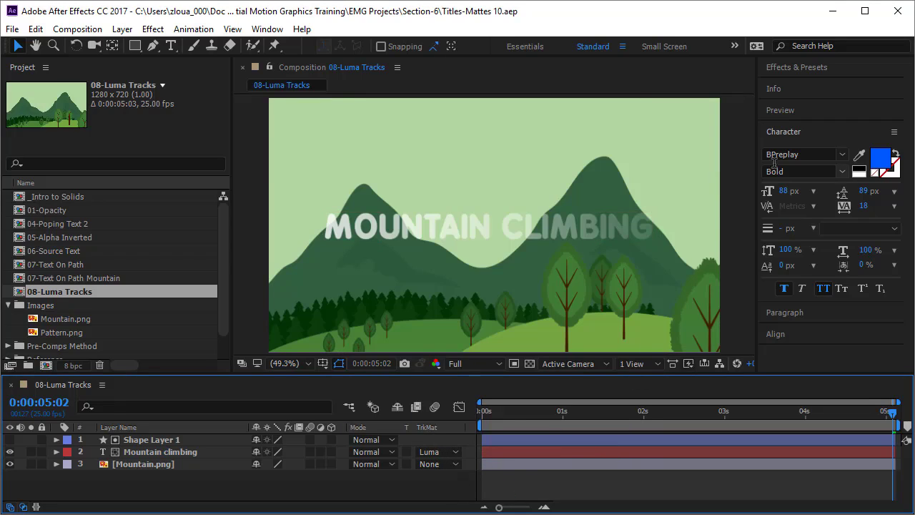
click(806, 110)
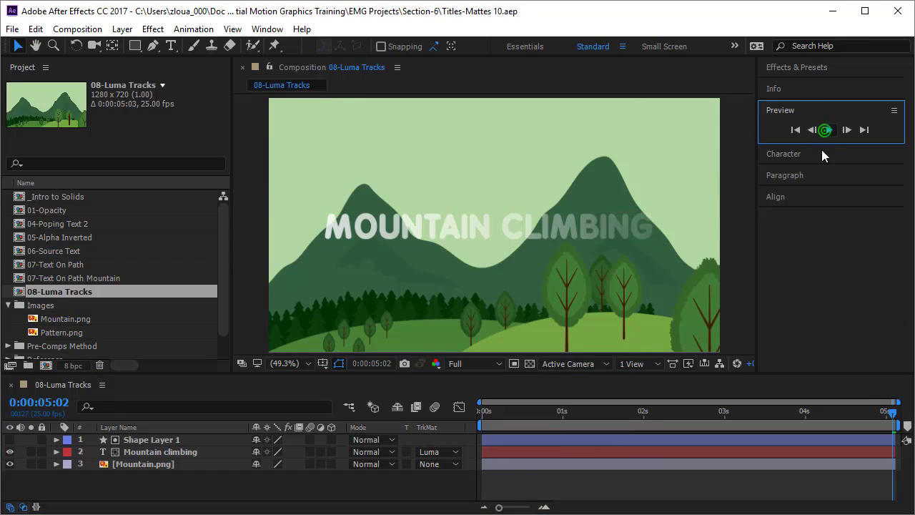
key(space)
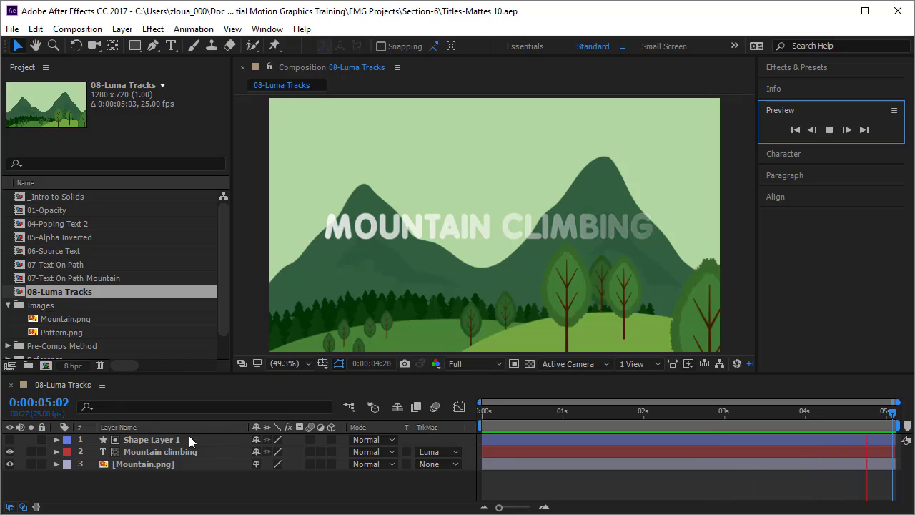
Set the title's track matte to None, stop playback, and delete Shape Layer 1
click(429, 452)
click(446, 370)
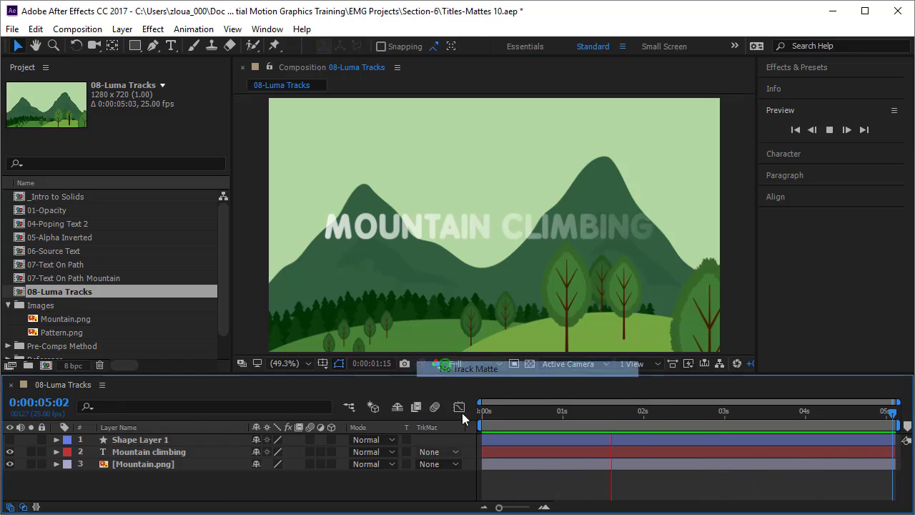
drag(493, 423, 474, 421)
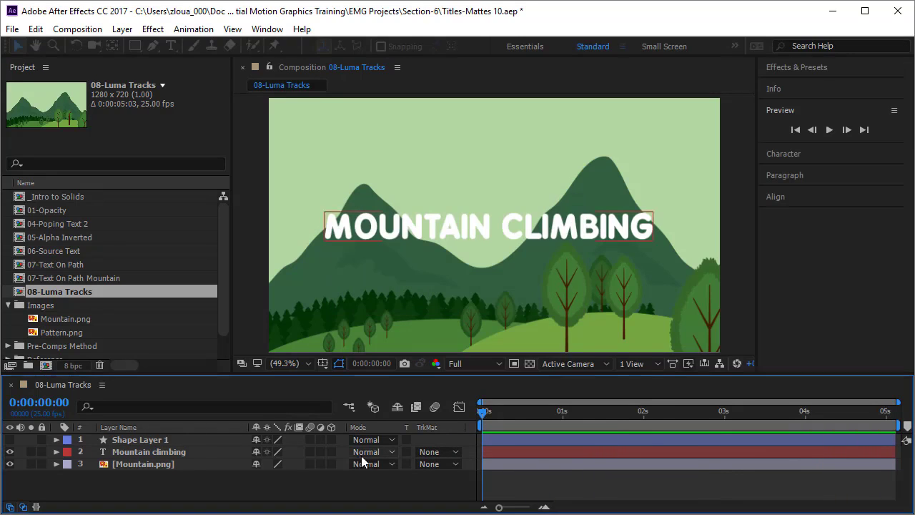
click(201, 440)
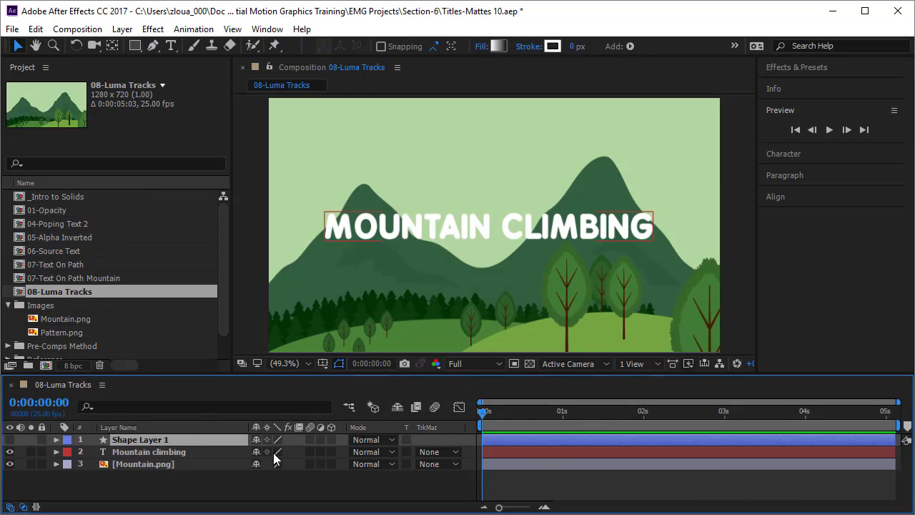
key(Delete)
Keep the Mountain climbing title white and lock the Mountain.png background layer
click(474, 228)
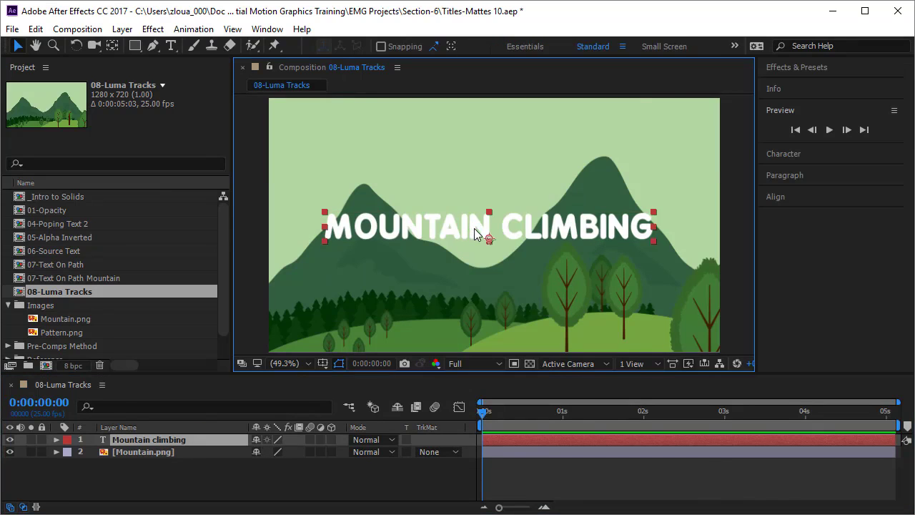
click(784, 153)
click(881, 158)
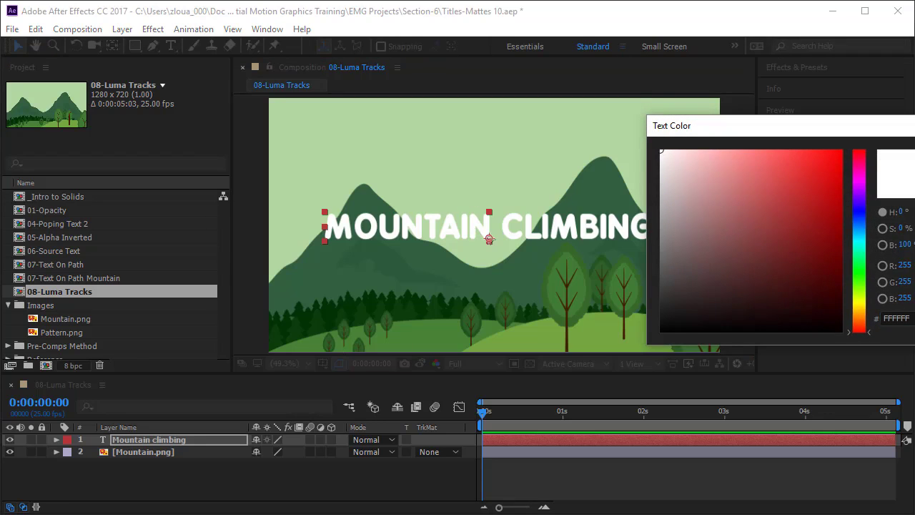
key(Return)
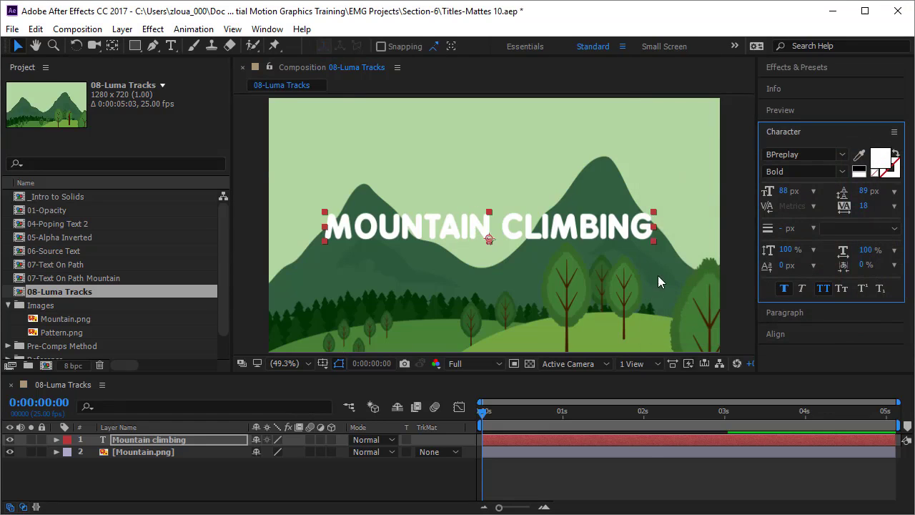
click(176, 451)
click(41, 452)
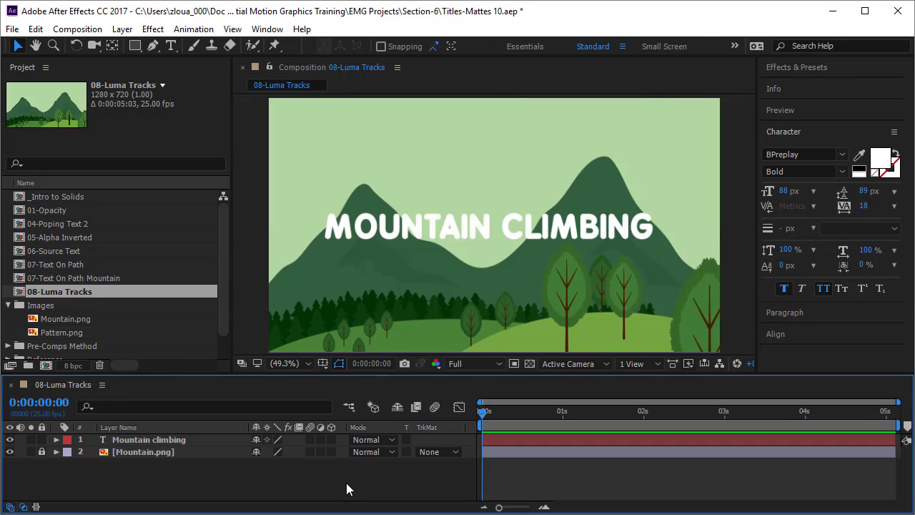
Draw a white-filled rectangle covering the Mountain climbing title
click(135, 45)
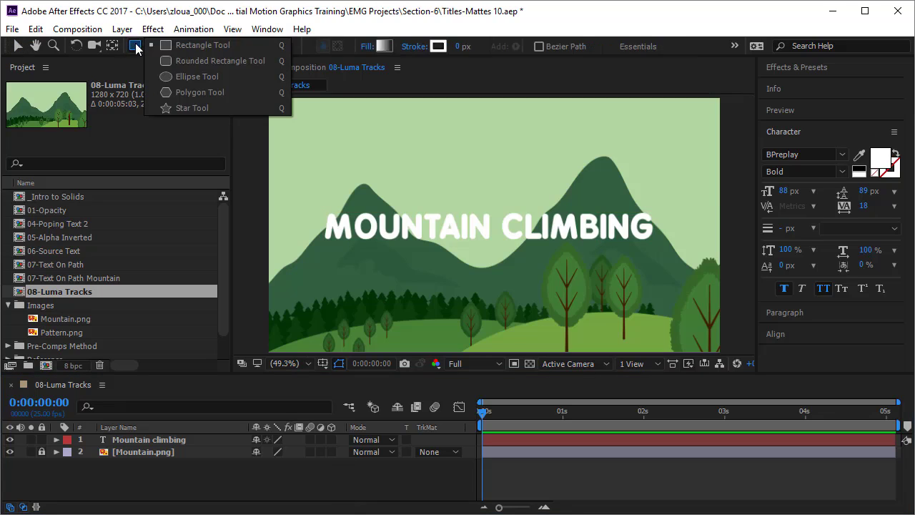
click(387, 45)
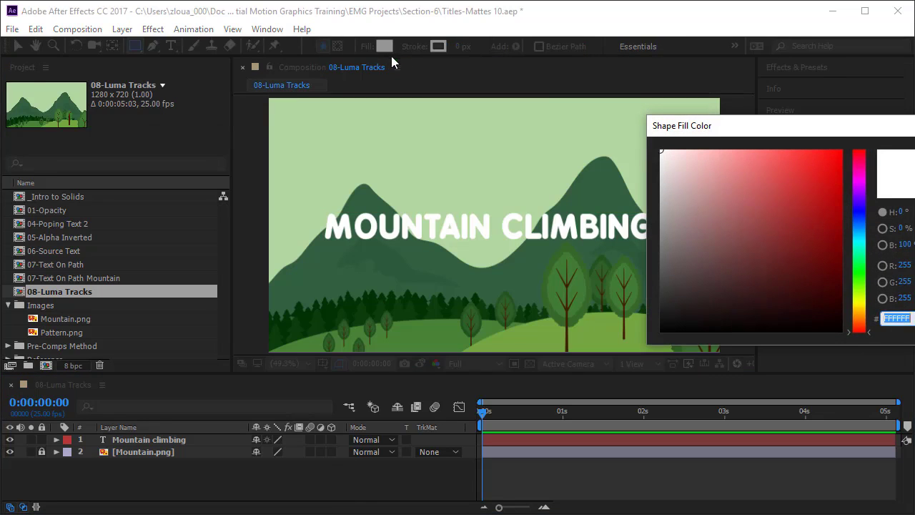
drag(907, 126, 833, 185)
click(874, 212)
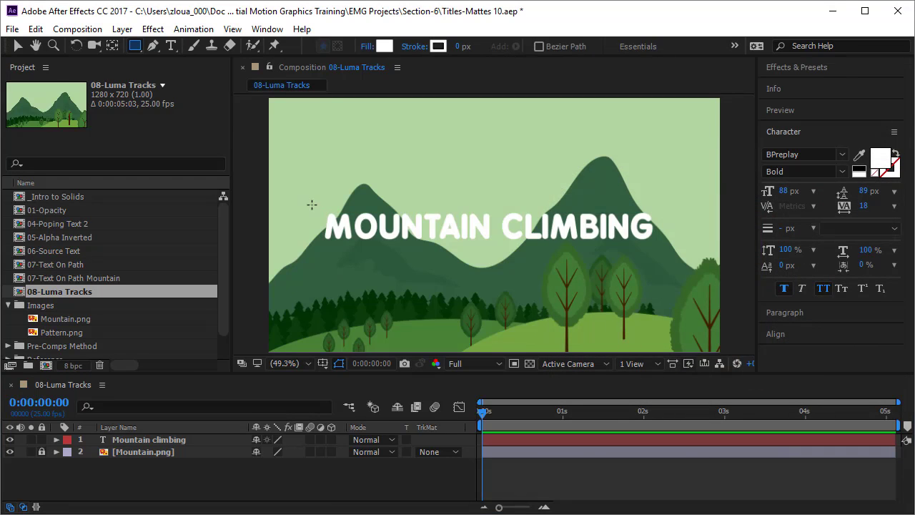
drag(317, 198, 667, 255)
Rename Shape Layer 1 to 'Luma Matte'
click(200, 439)
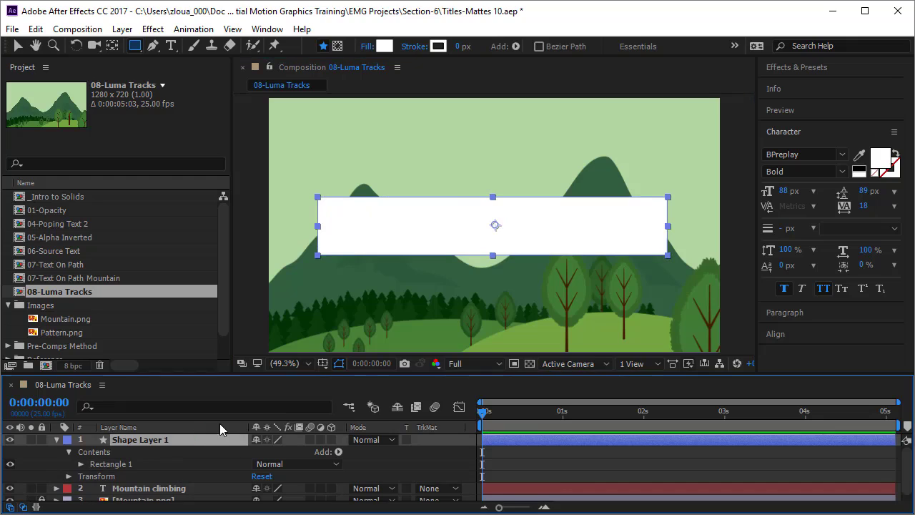
key(Return)
text(Luma Matte)
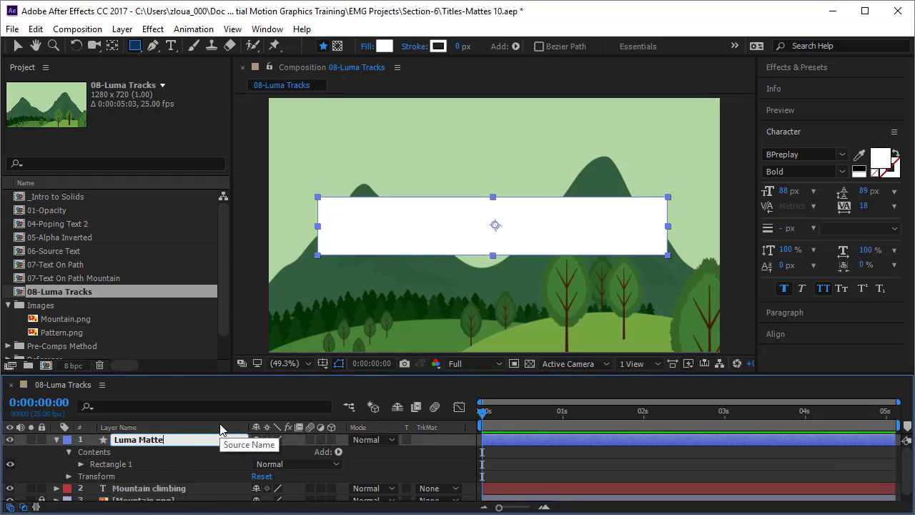
key(Return)
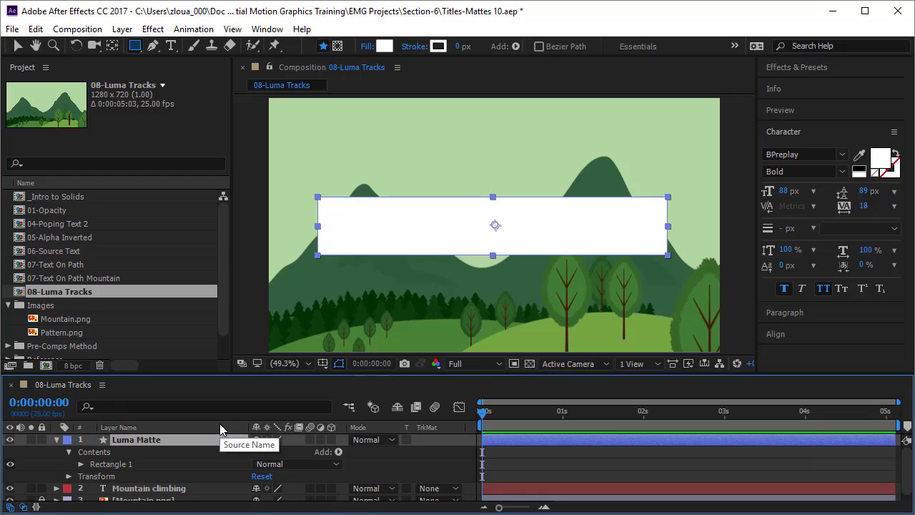
Set the Mountain climbing layer's TrkMat to Luma Matte "Luma Matte", nudge the title, then select Luma Matte
click(173, 489)
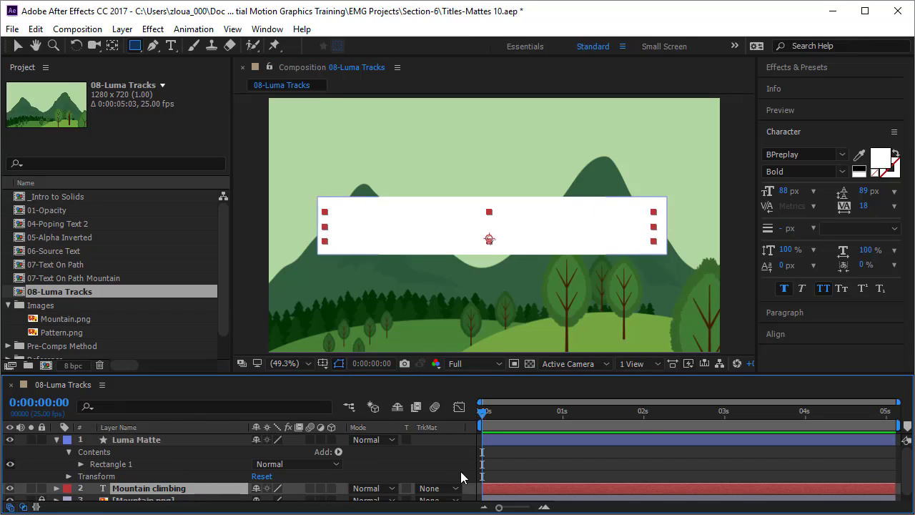
click(444, 489)
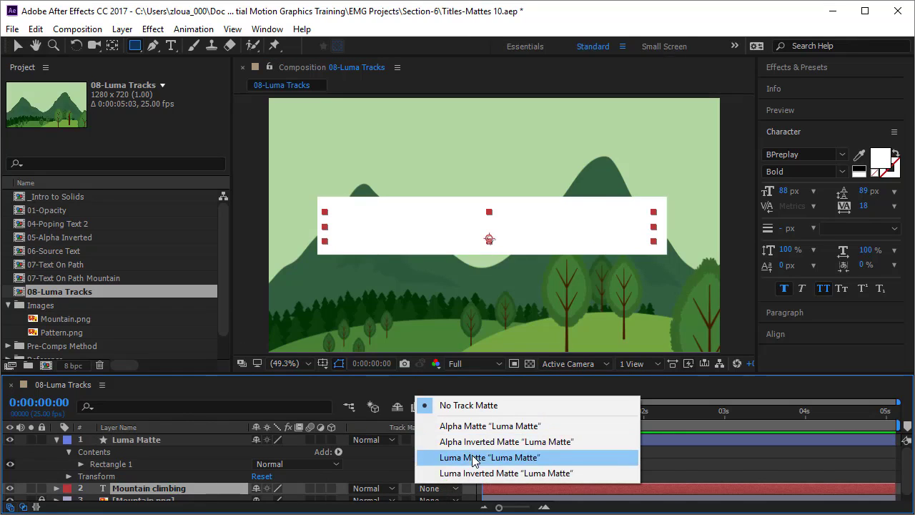
click(472, 457)
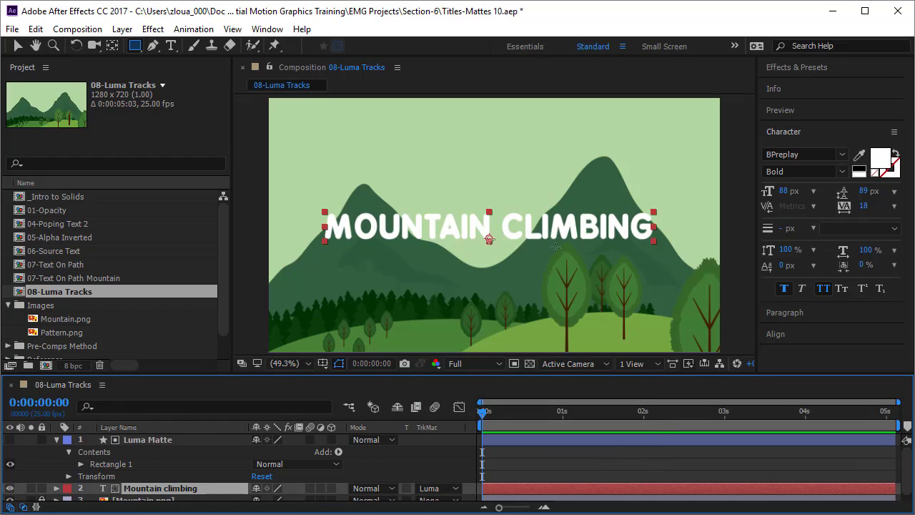
click(17, 46)
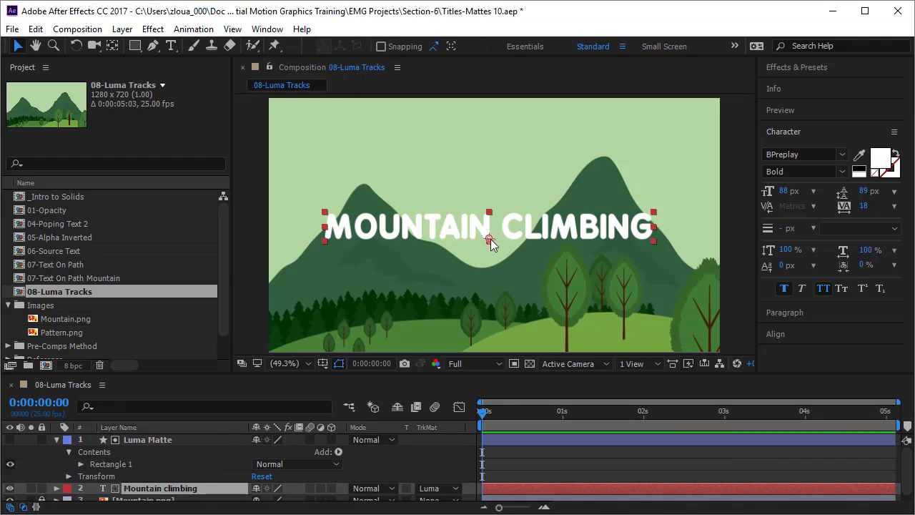
mouse_move(491, 239)
mouse_down()
mouse_move(487, 202)
mouse_move(486, 280)
mouse_move(480, 258)
mouse_move(397, 243)
mouse_move(496, 239)
mouse_move(492, 251)
mouse_up()
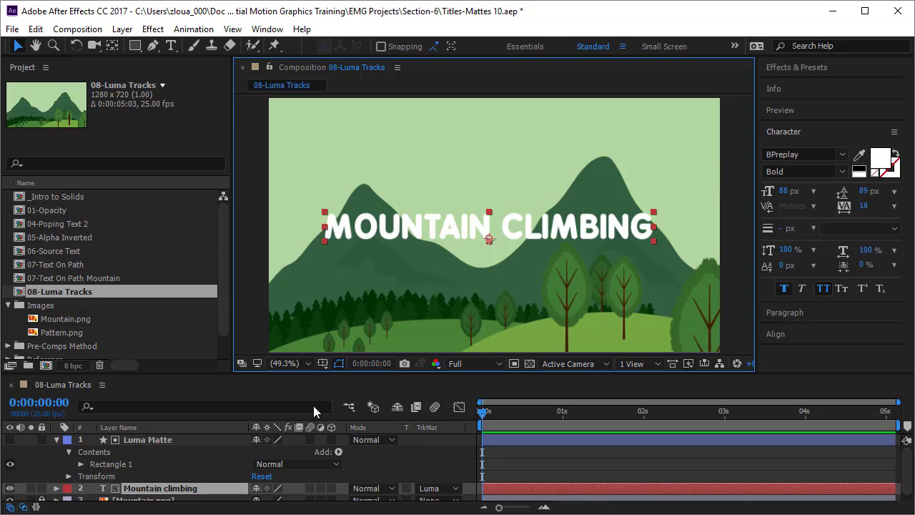
click(164, 438)
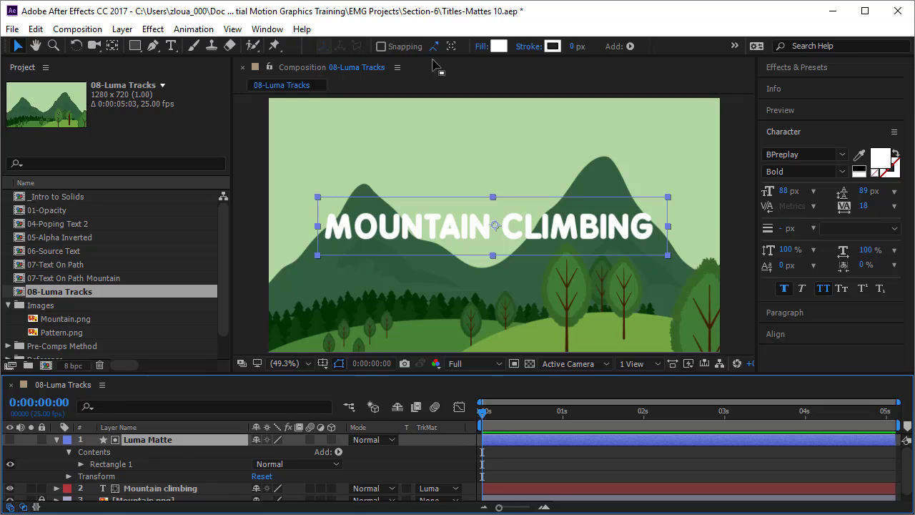
click(498, 47)
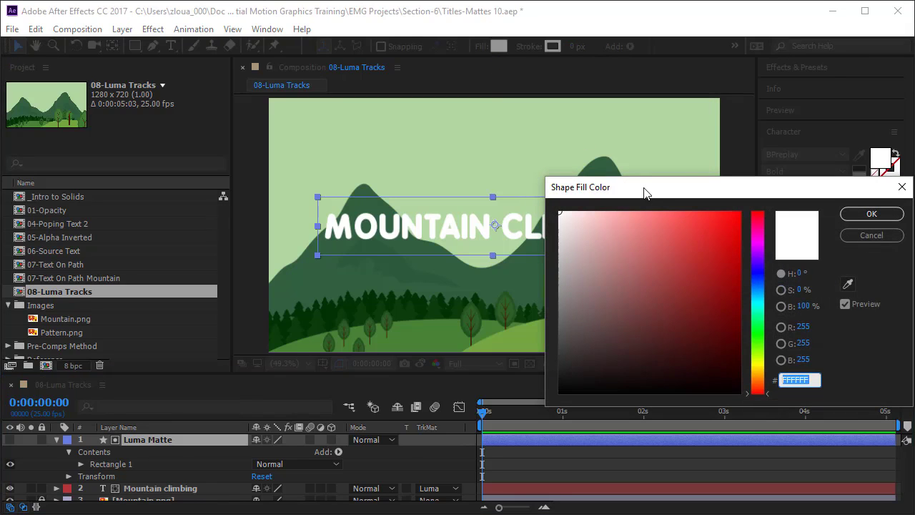
drag(644, 192, 633, 136)
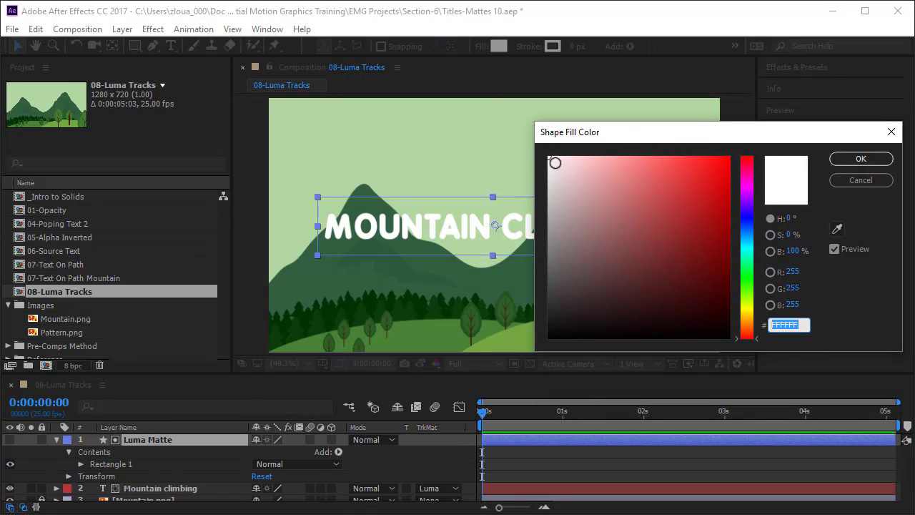
drag(554, 163, 540, 344)
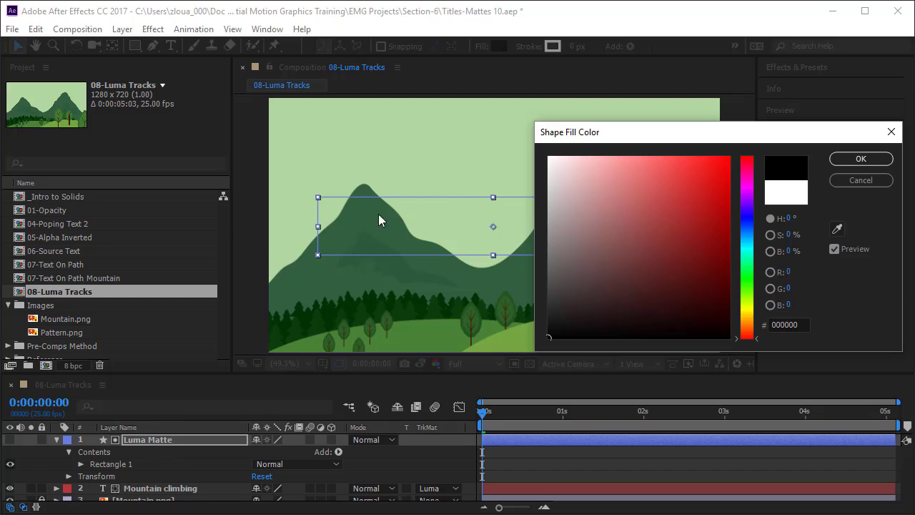
drag(550, 329, 548, 241)
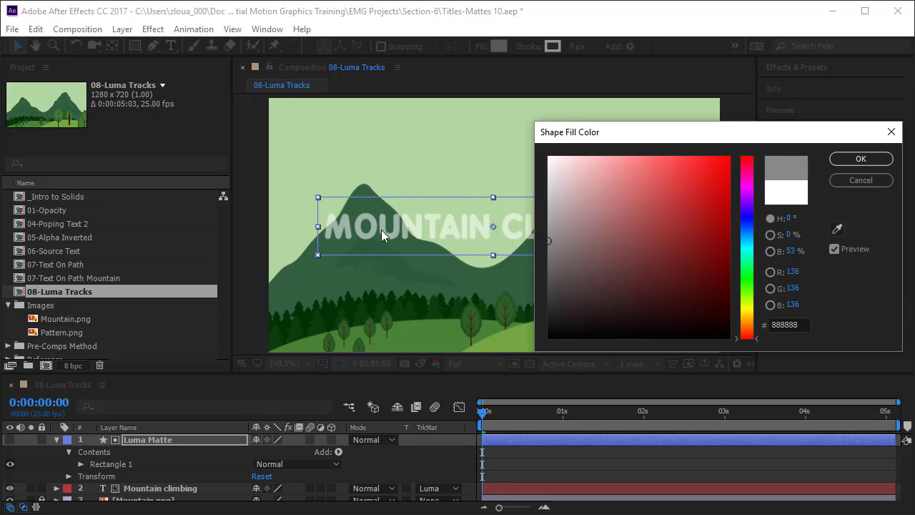
click(771, 235)
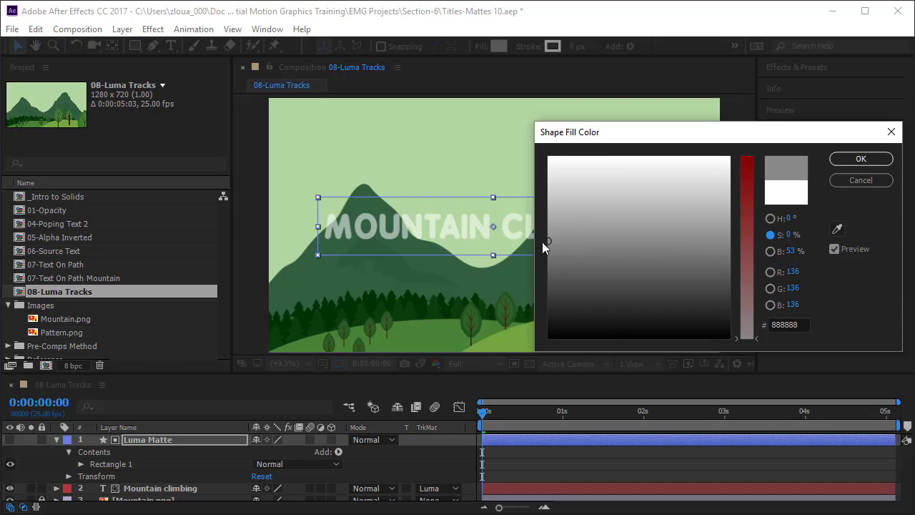
drag(547, 238, 540, 144)
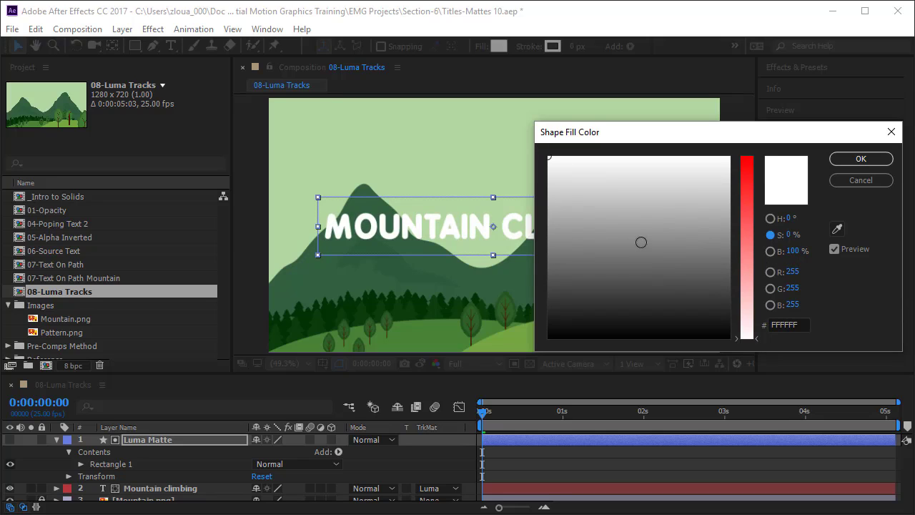
click(721, 167)
mouse_move(722, 167)
mouse_down()
mouse_move(728, 253)
mouse_move(778, 260)
mouse_up()
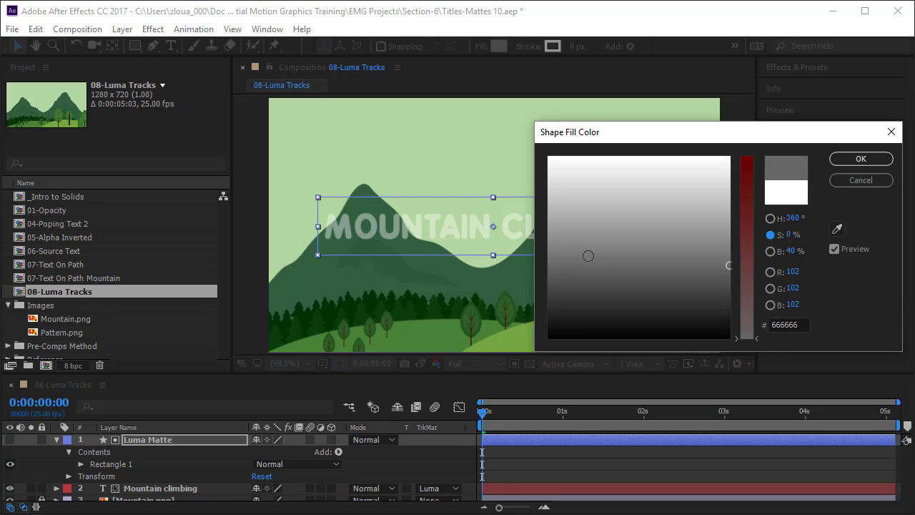
click(854, 179)
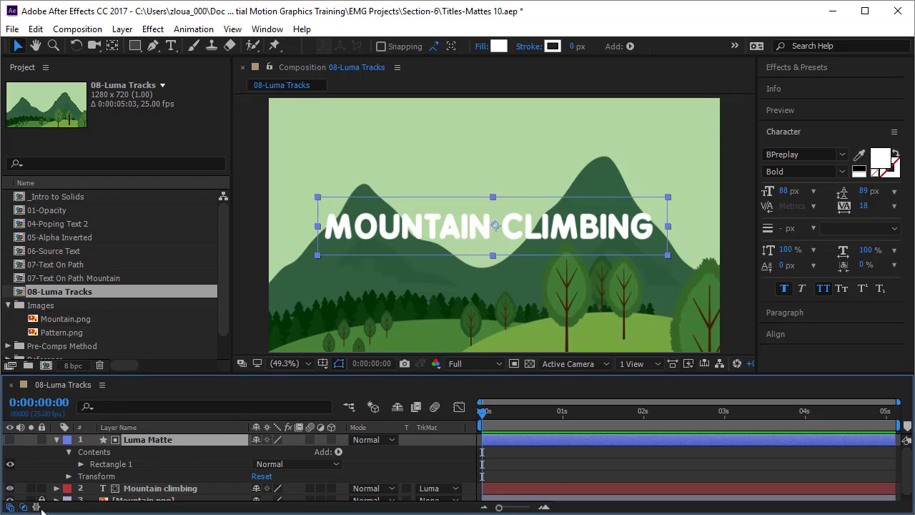
Change the Luma Matte rectangle's fill to Linear Gradient
click(480, 46)
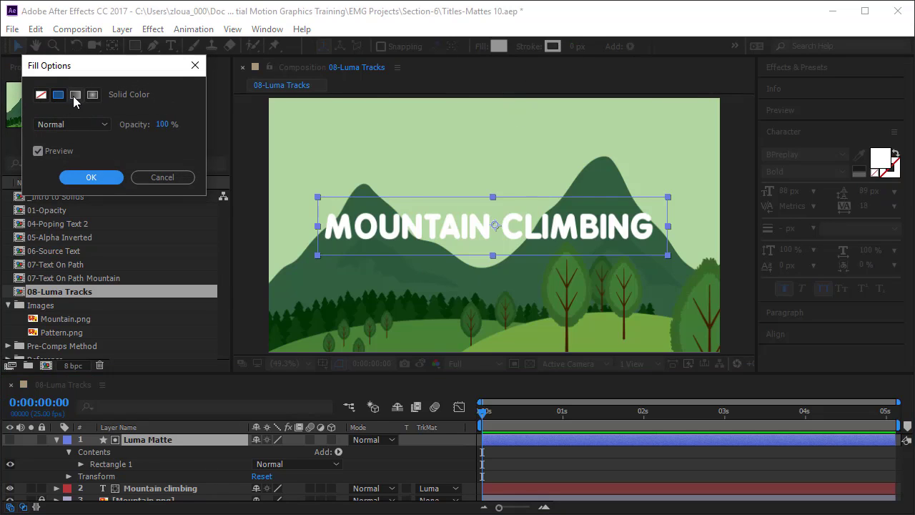
click(74, 96)
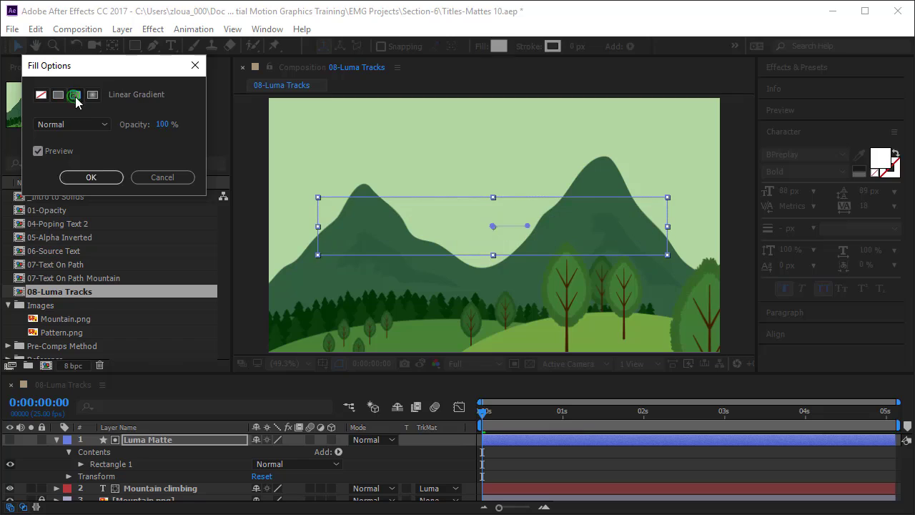
click(106, 176)
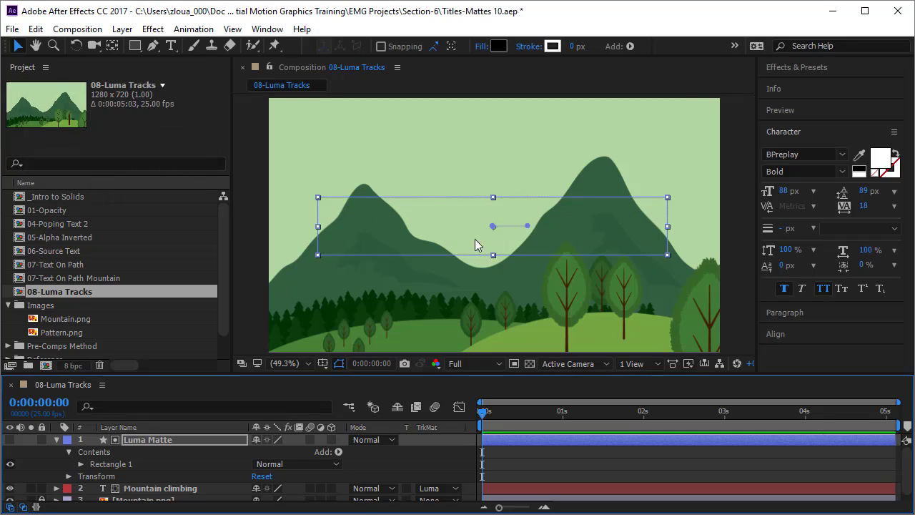
Set the gradient's left stop to white FFFFFF in the Gradient Editor, fading to black
click(496, 48)
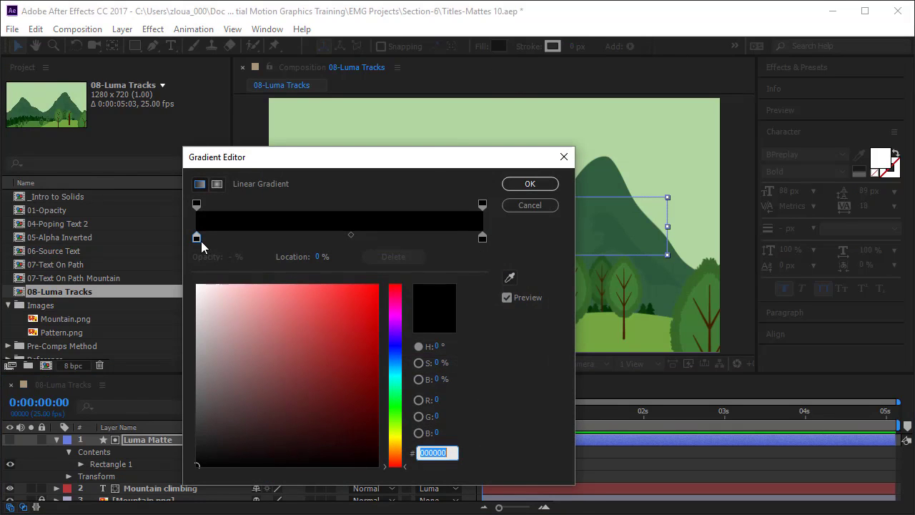
click(196, 239)
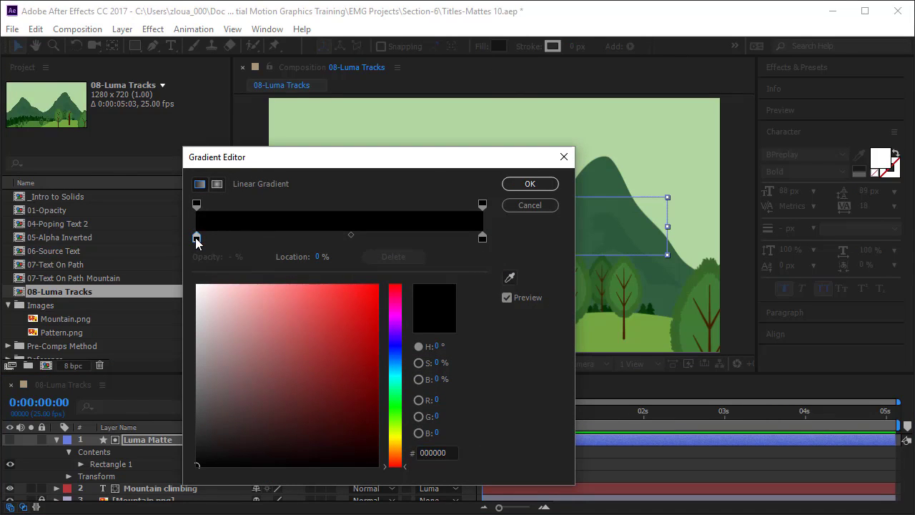
drag(226, 308, 194, 285)
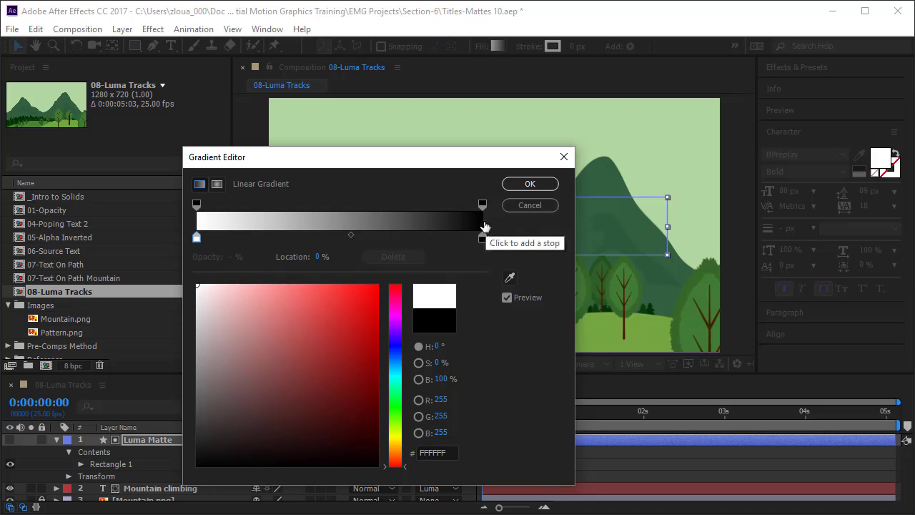
drag(459, 165, 736, 141)
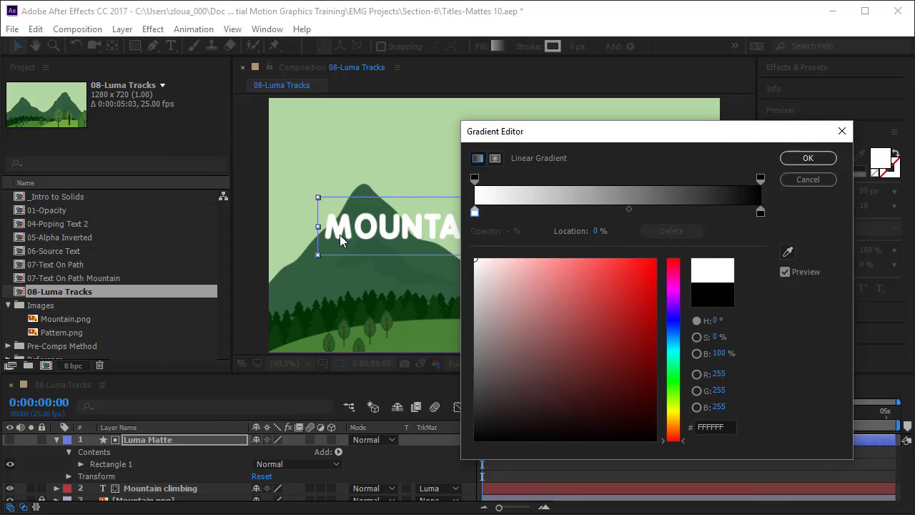
drag(609, 145, 318, 163)
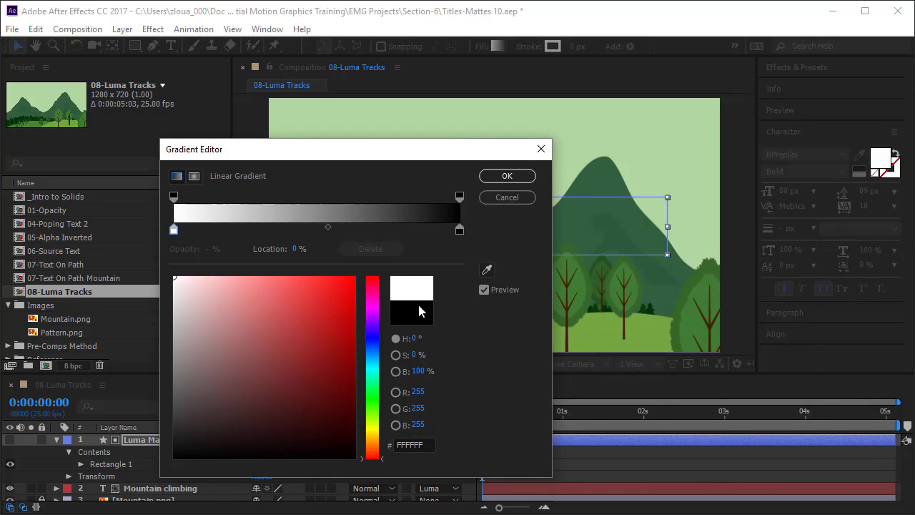
click(506, 176)
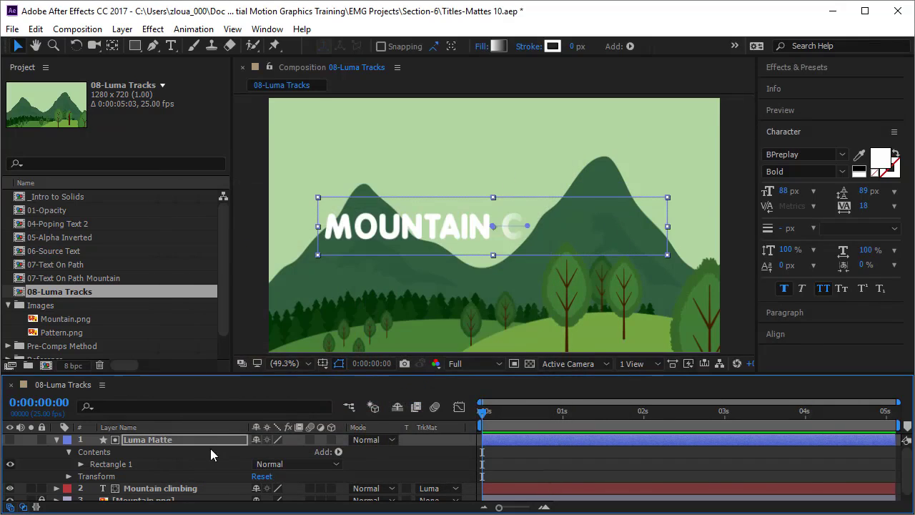
Stretch the gradient end point past the final G and pull the start point slightly left
click(528, 227)
drag(528, 227, 530, 229)
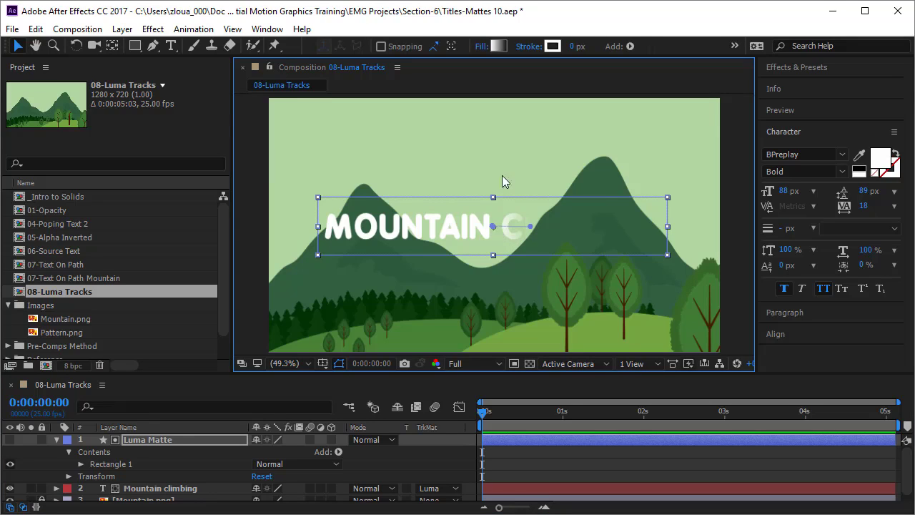
click(498, 46)
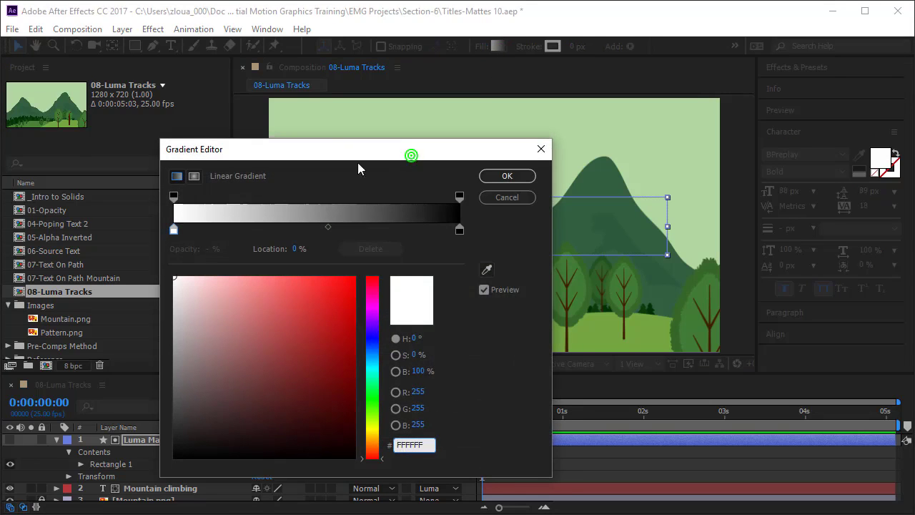
drag(328, 169, 206, 177)
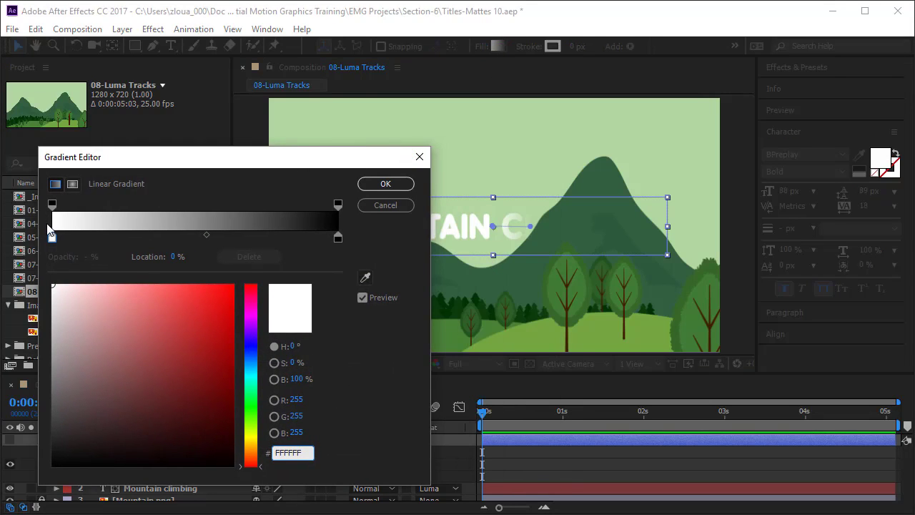
click(403, 207)
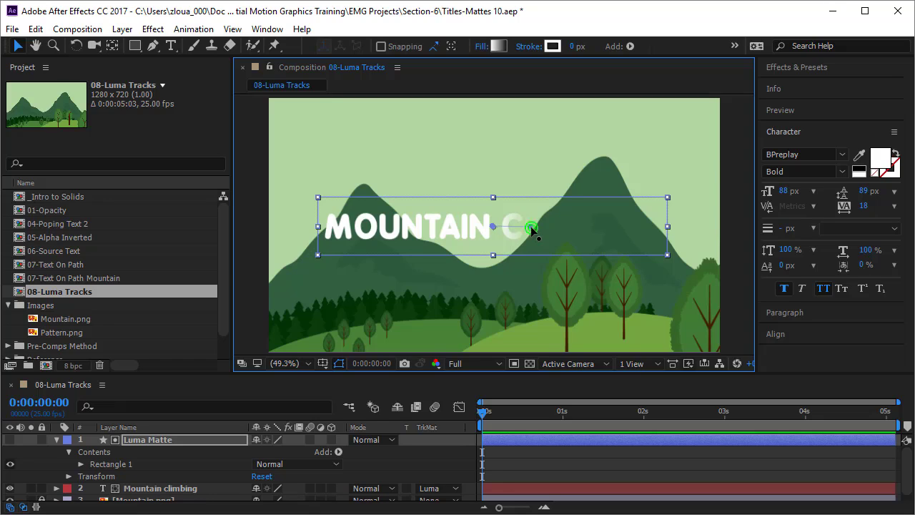
drag(530, 226, 672, 230)
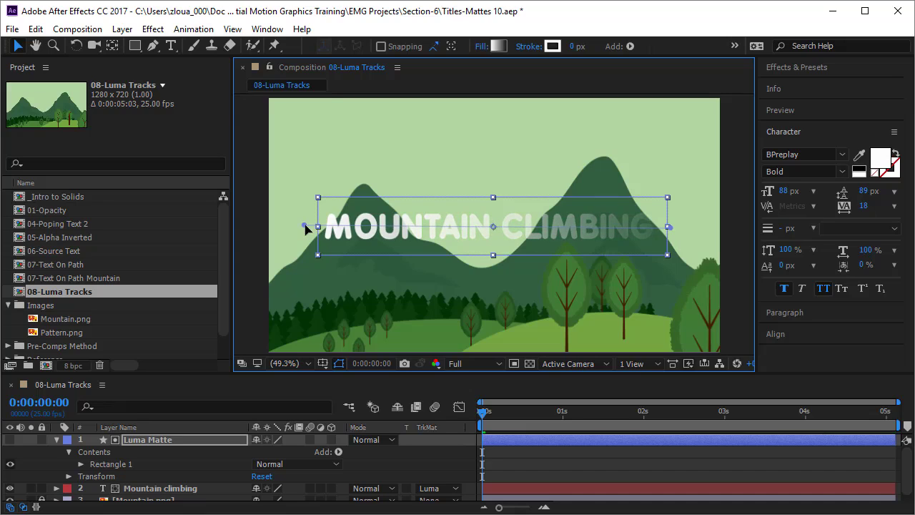
drag(310, 227, 304, 230)
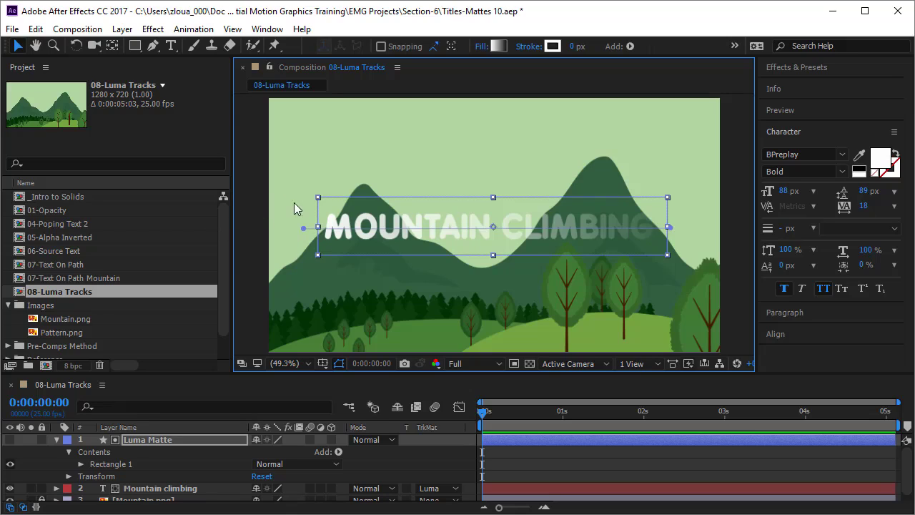
Expand Rectangle 1 > Gradient Fill 1 on the Luma Matte layer in the Timeline
click(132, 464)
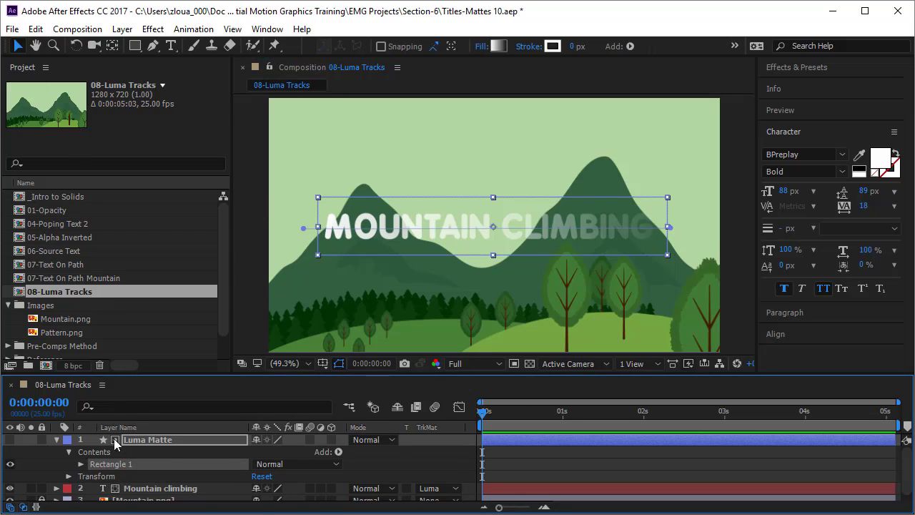
click(80, 464)
scroll(115, 483, down, 2)
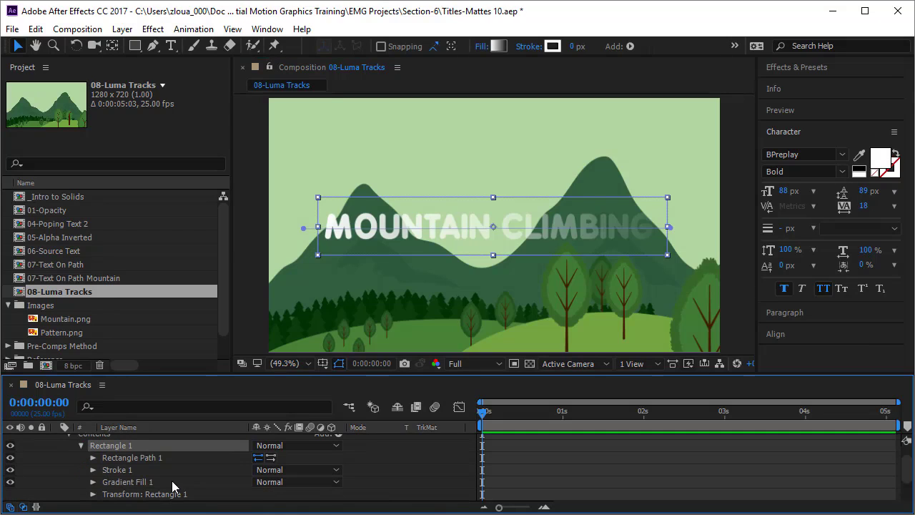
scroll(171, 486, down, 2)
click(126, 445)
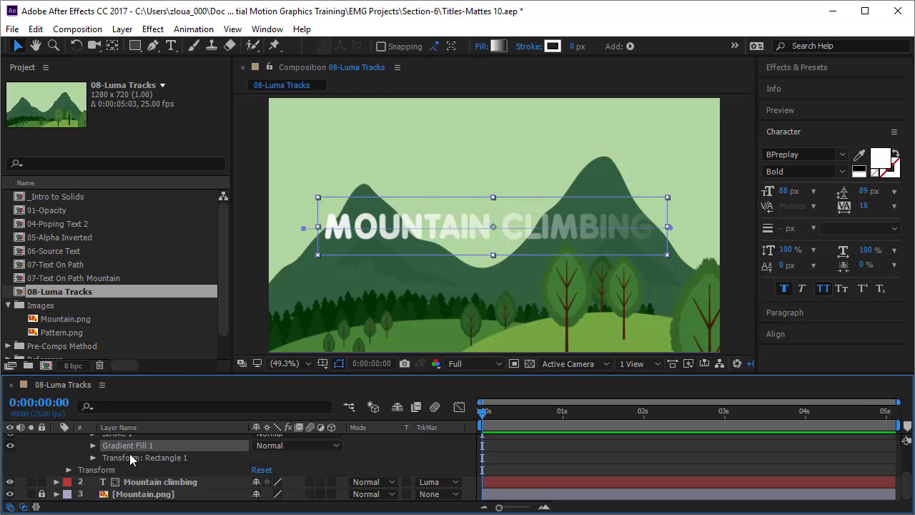
click(93, 446)
scroll(168, 473, down, 2)
scroll(165, 473, up, 1)
Set the gradient Start Point to -560.4, 8.1 and End Point to 521.6, 6.1
click(166, 452)
click(175, 465)
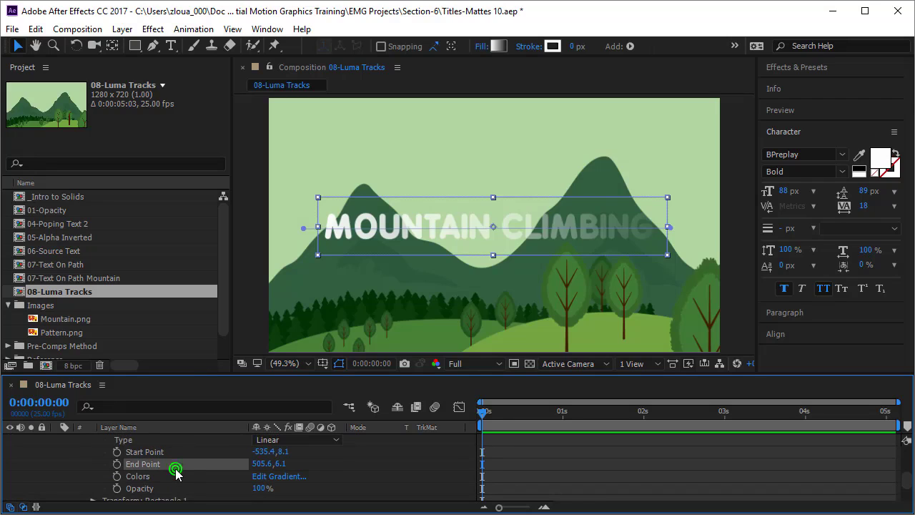
click(175, 451)
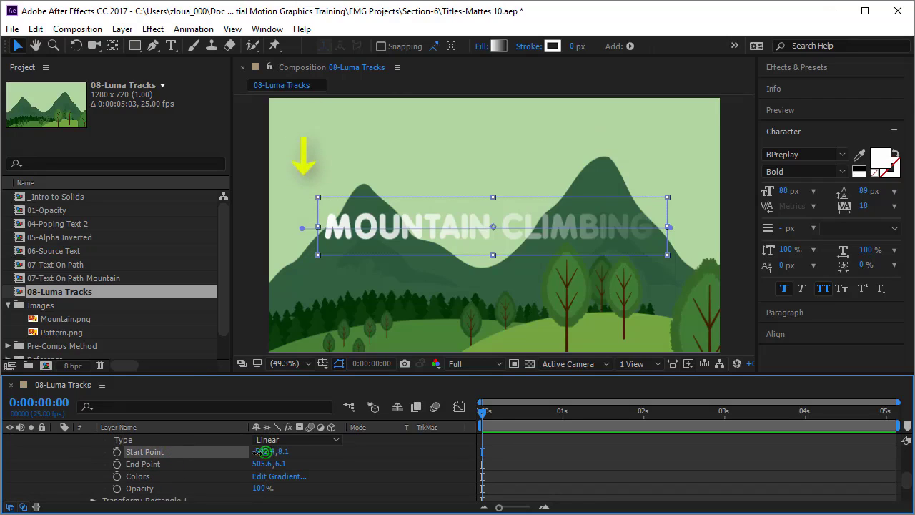
mouse_move(265, 451)
mouse_down()
mouse_move(271, 462)
mouse_move(258, 463)
mouse_move(268, 464)
mouse_up()
click(161, 464)
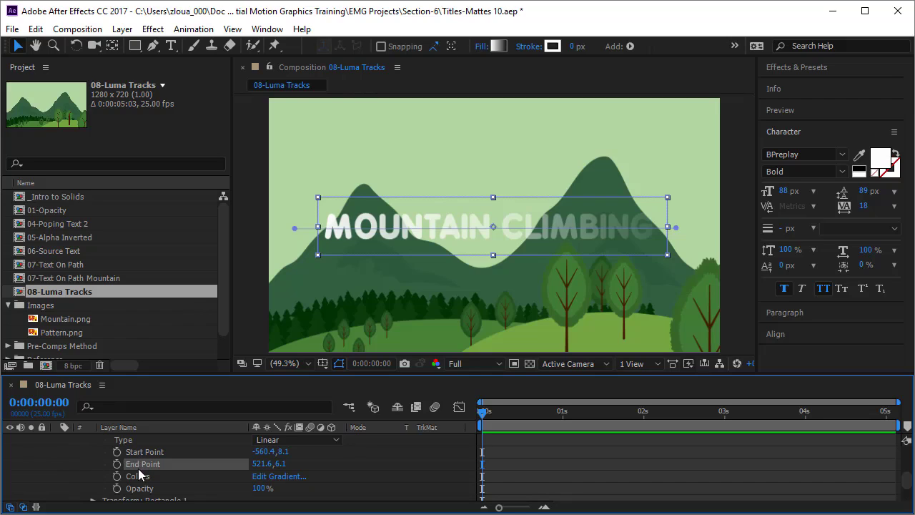
scroll(125, 468, up, 2)
scroll(77, 460, up, 2)
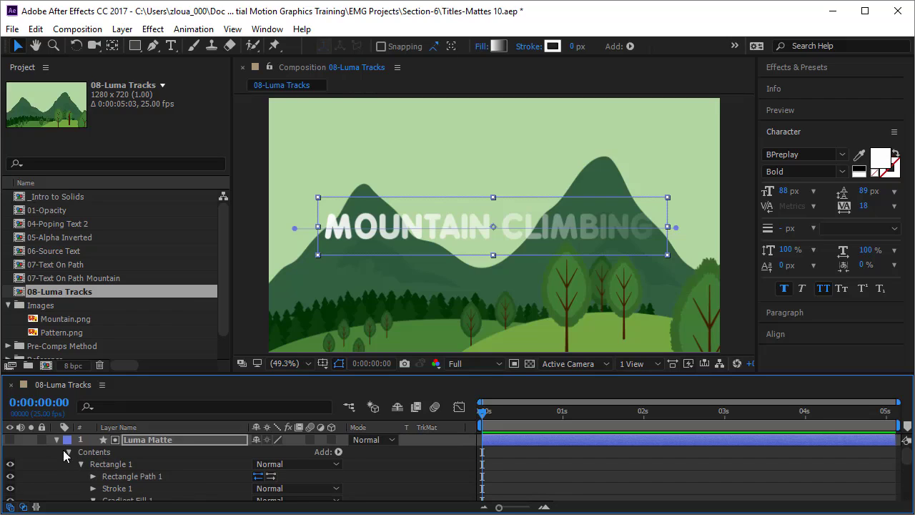
Add a Position keyframe on the Mountain climbing text layer at 2 seconds
click(57, 439)
click(150, 452)
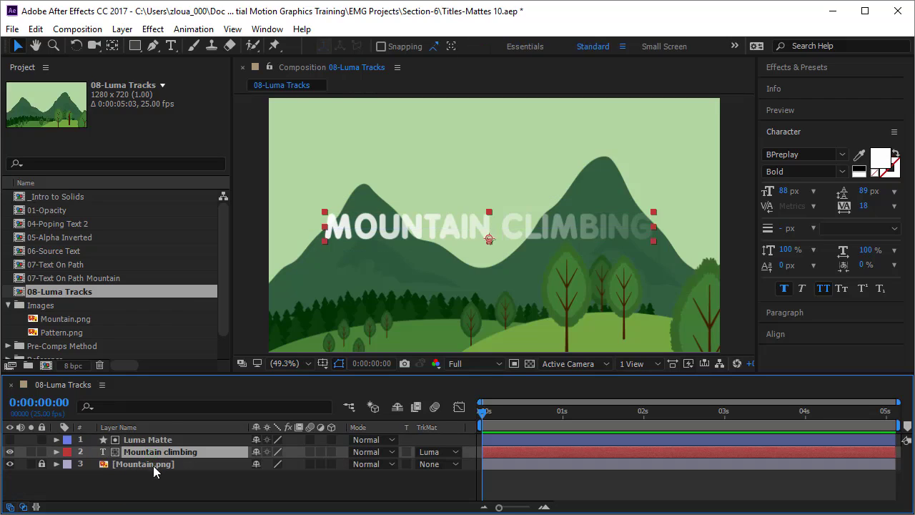
key(p)
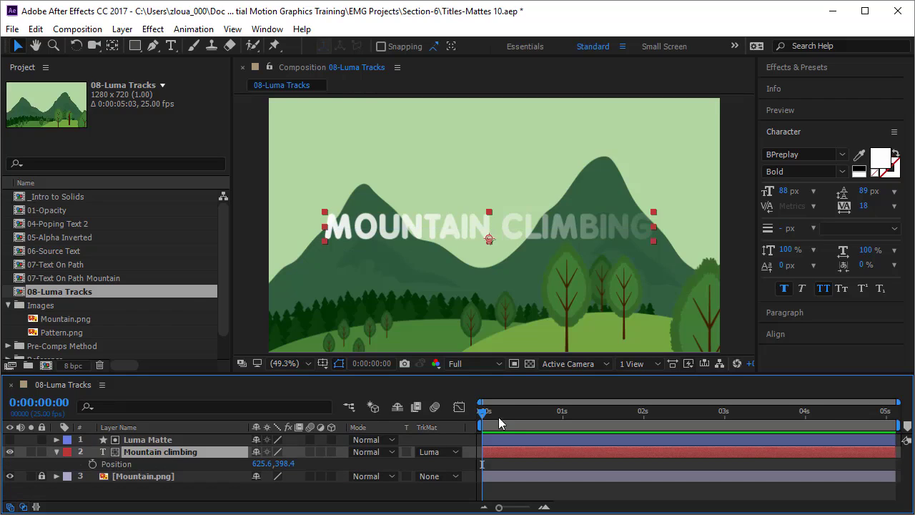
click(485, 412)
drag(484, 412, 643, 428)
click(92, 464)
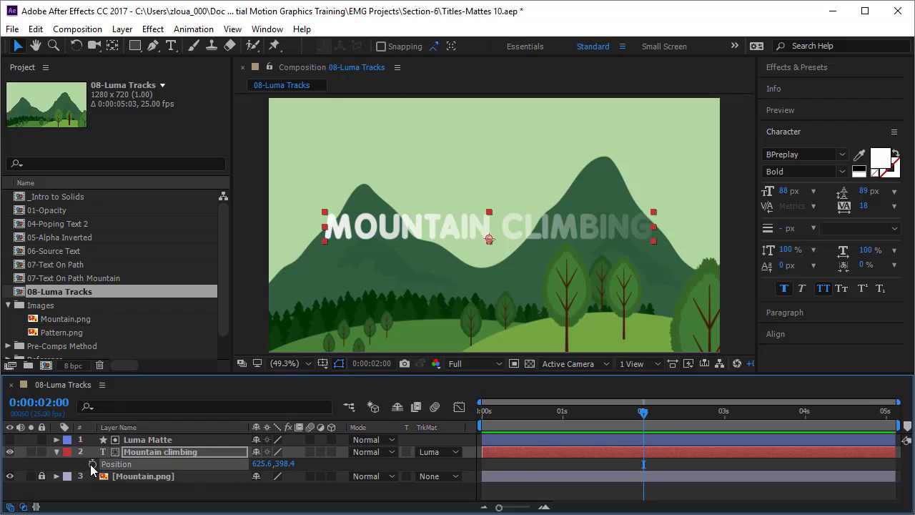
At 0 seconds, move the title off-screen left to -477.7, 398.4 and preview the slide-in
drag(644, 413, 458, 427)
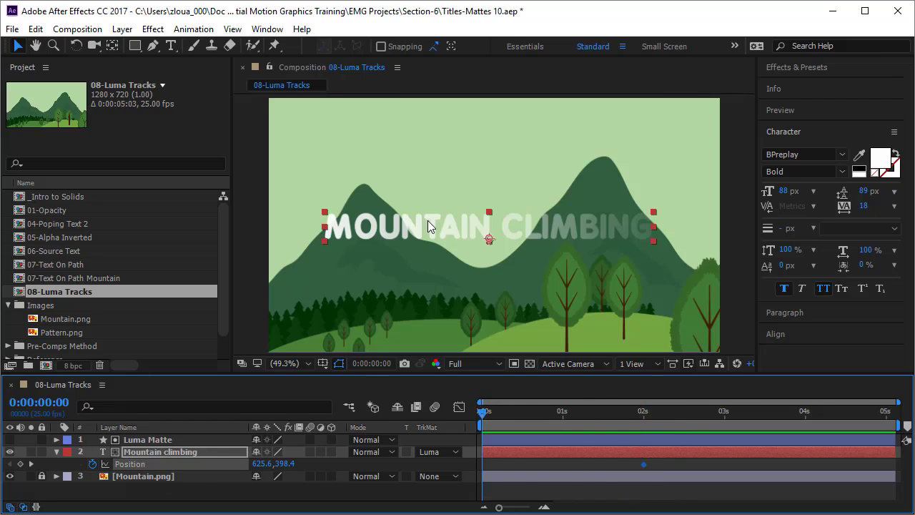
click(490, 239)
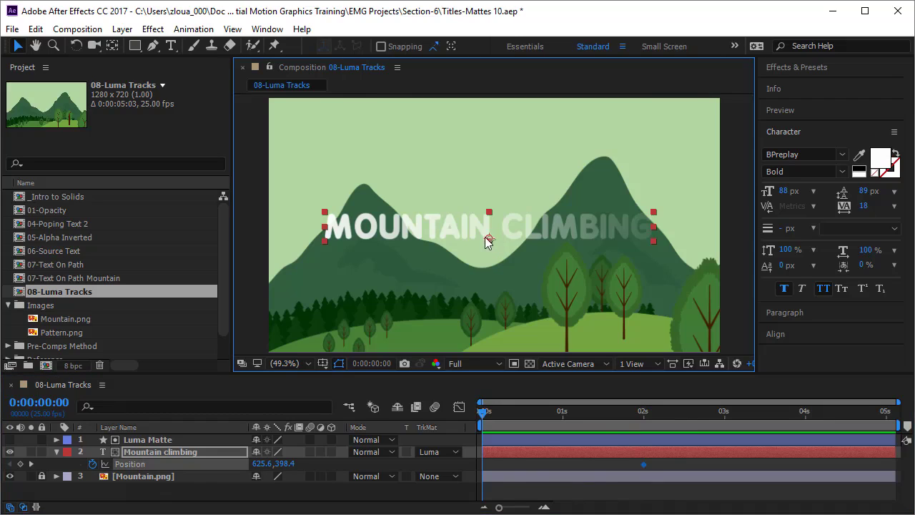
drag(489, 238, 413, 251)
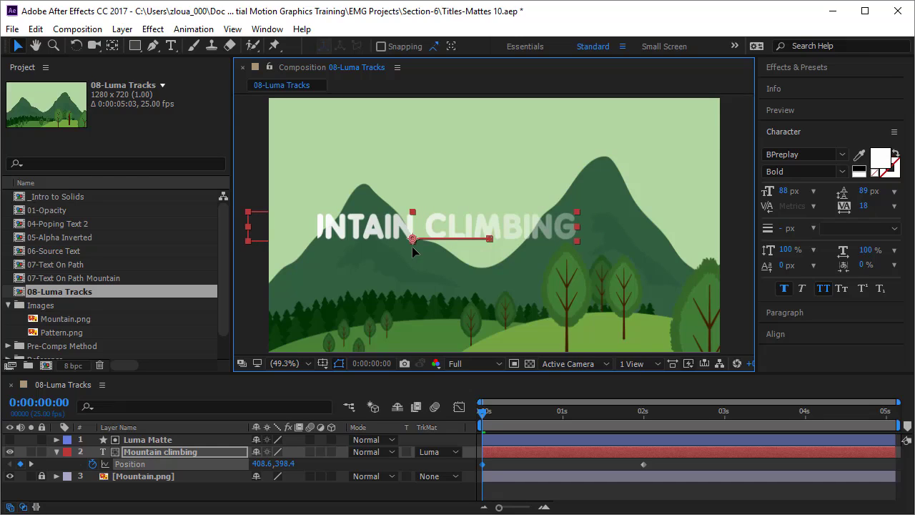
drag(414, 251, 99, 239)
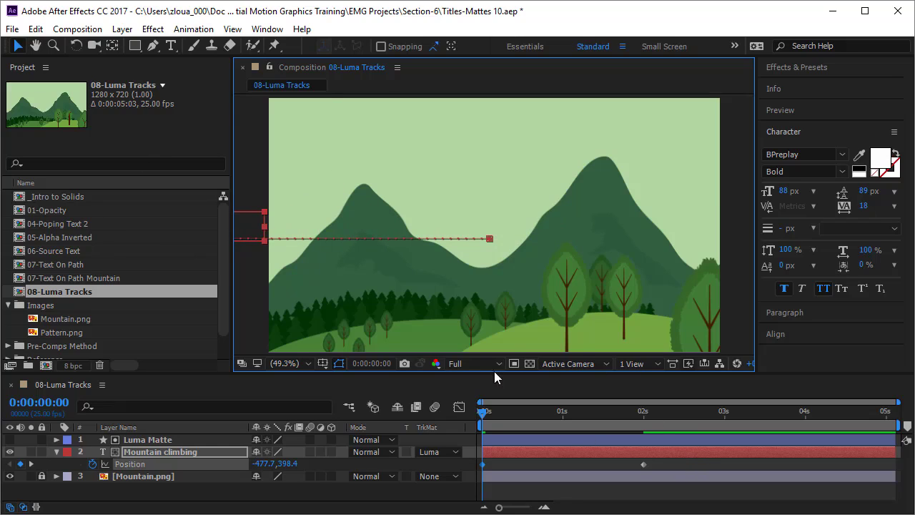
key(space)
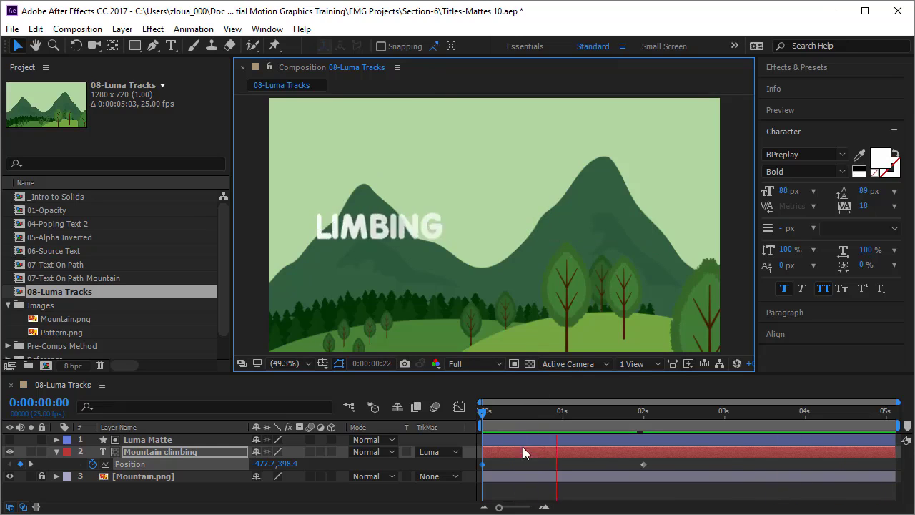
Scrub through the first 15 frames to check the title's slide-in
click(483, 413)
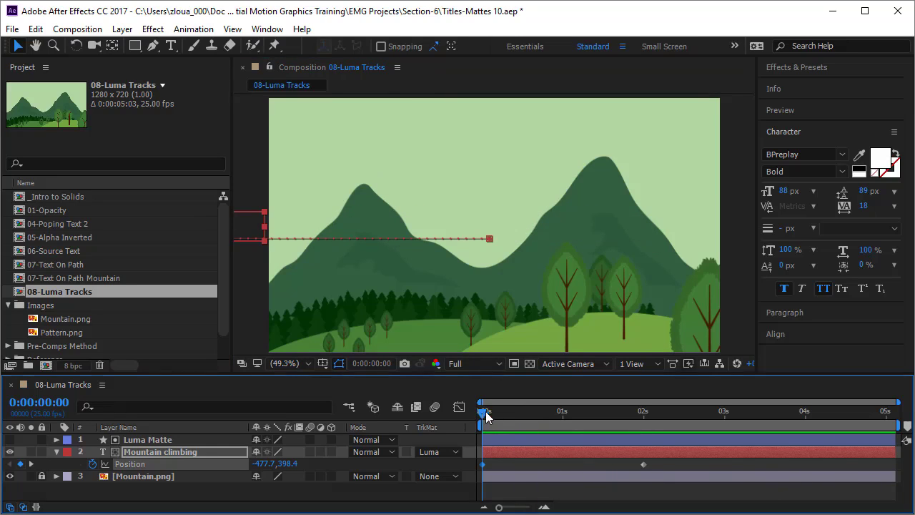
drag(488, 411, 519, 422)
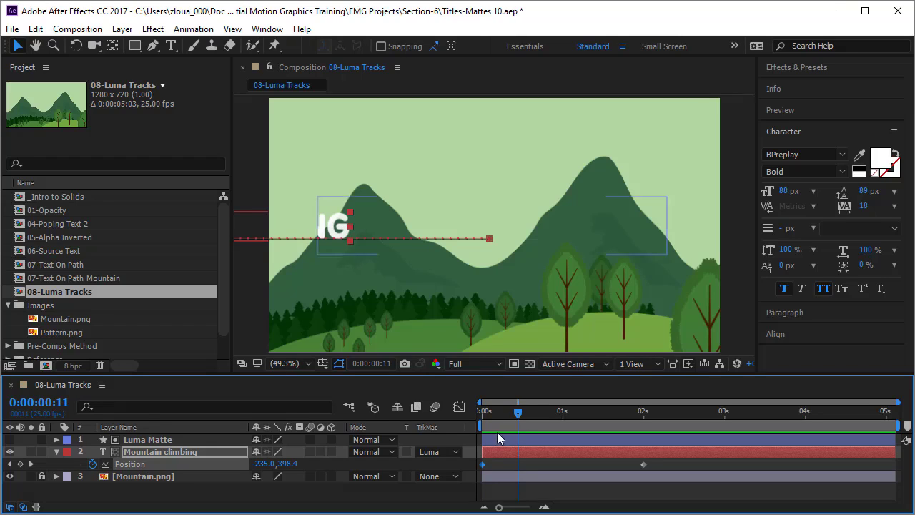
drag(519, 413, 642, 439)
Colour the Mountain climbing title pure red FF0000 and replay the slide-in from 0 seconds
click(177, 454)
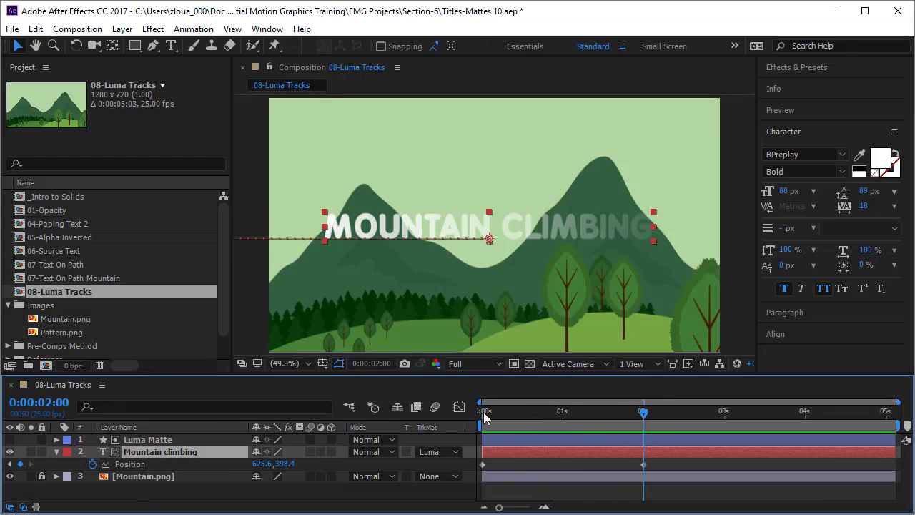
click(883, 162)
drag(694, 174, 763, 143)
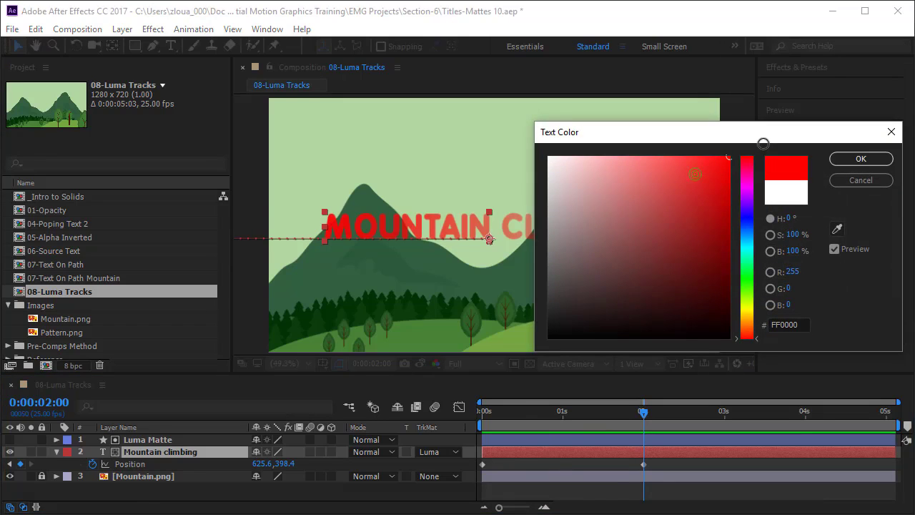
click(860, 159)
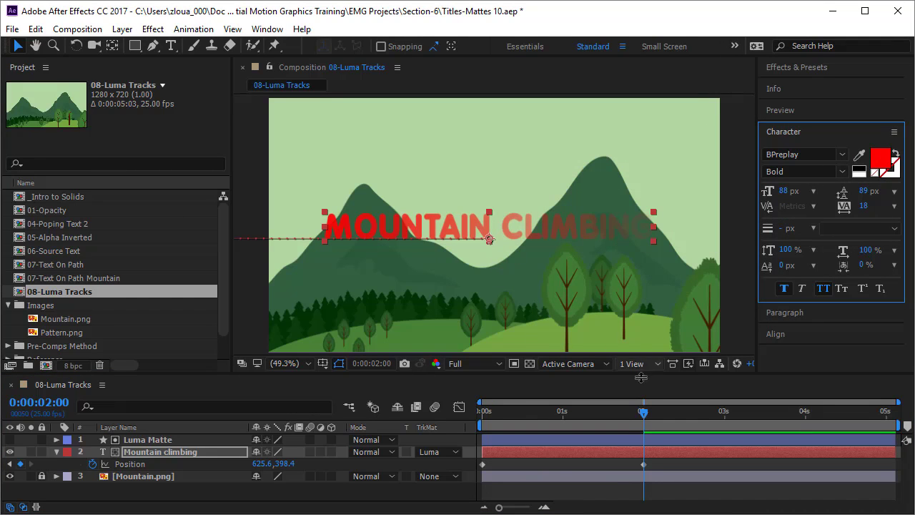
drag(643, 412, 433, 428)
click(579, 463)
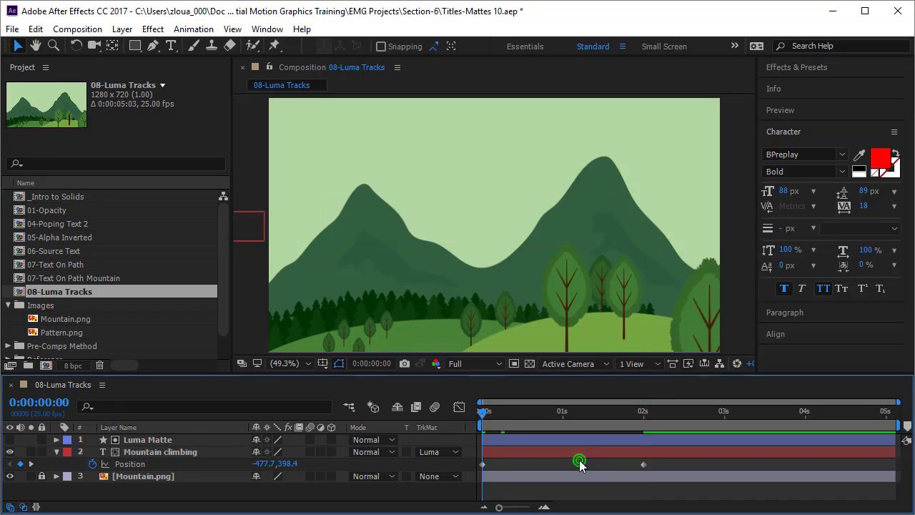
key(space)
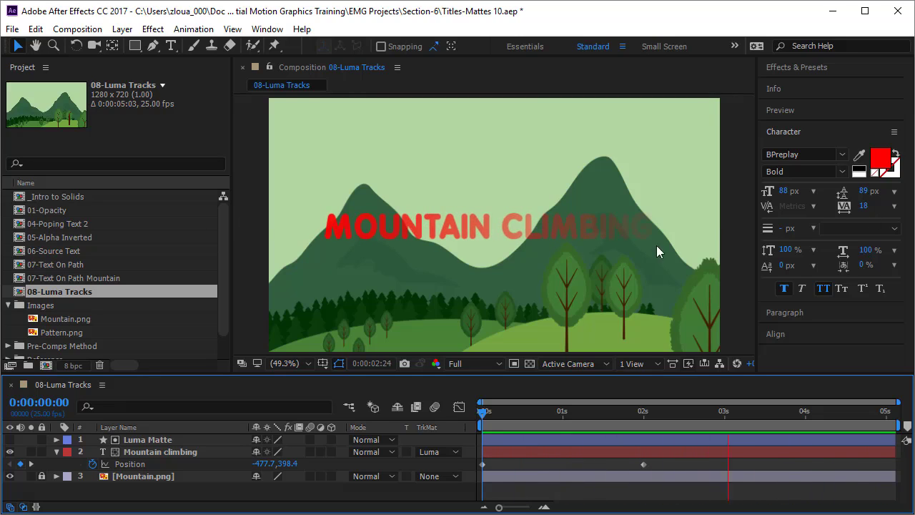
Remove the title's Position keyframes by turning off its stopwatch at 2 seconds
click(482, 410)
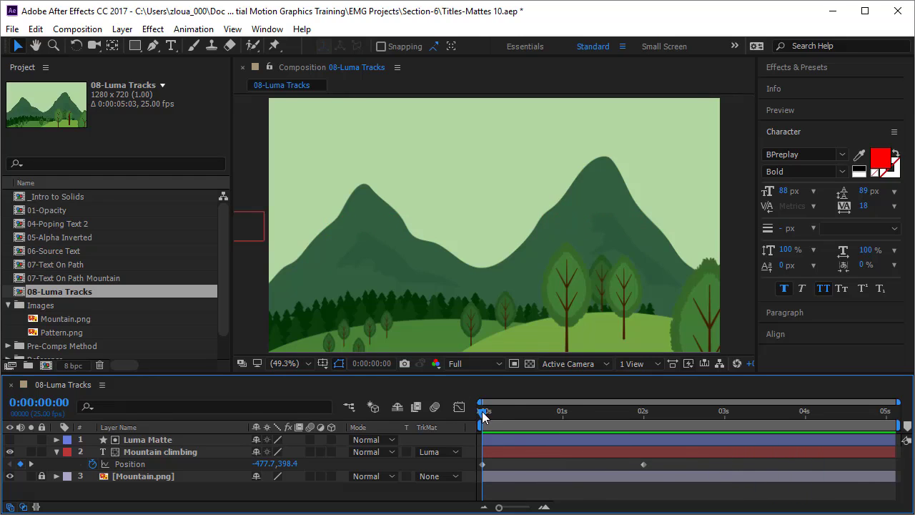
drag(482, 411, 643, 429)
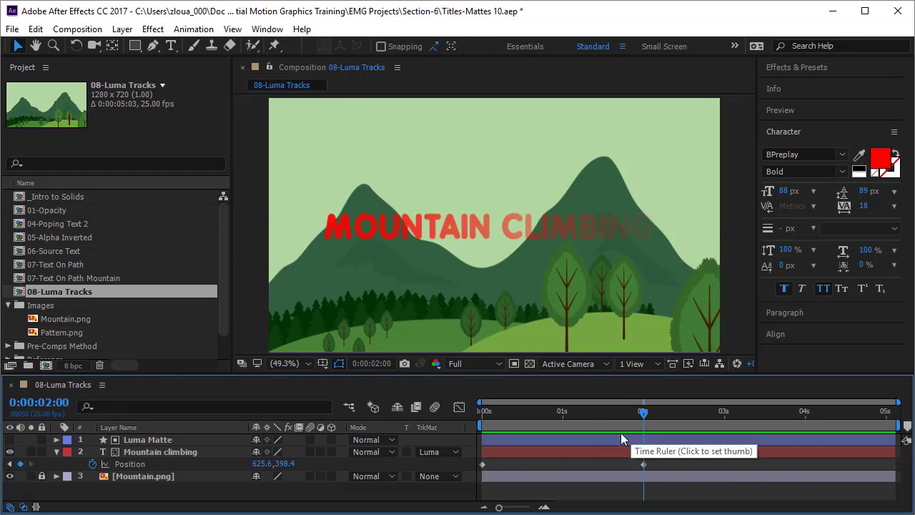
click(92, 464)
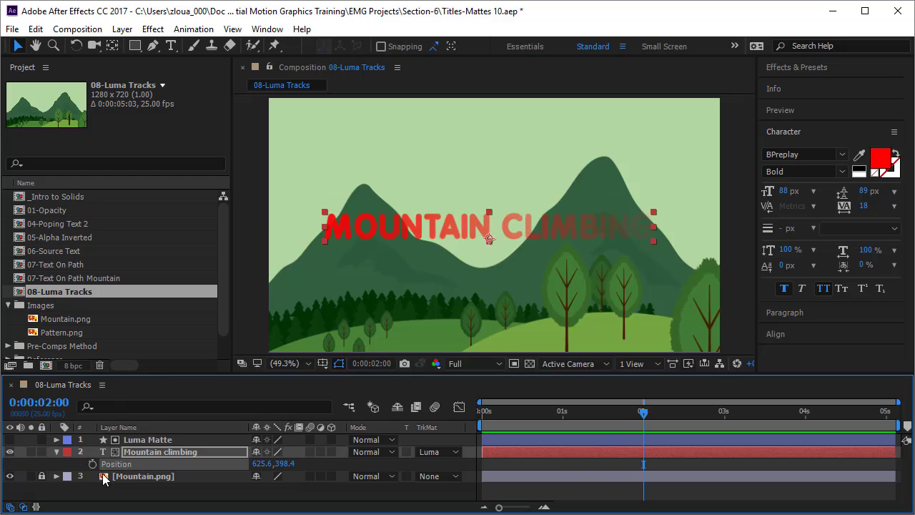
Add gradient Start Point and End Point keyframes on the Luma Matte at 2 seconds
click(175, 447)
click(143, 439)
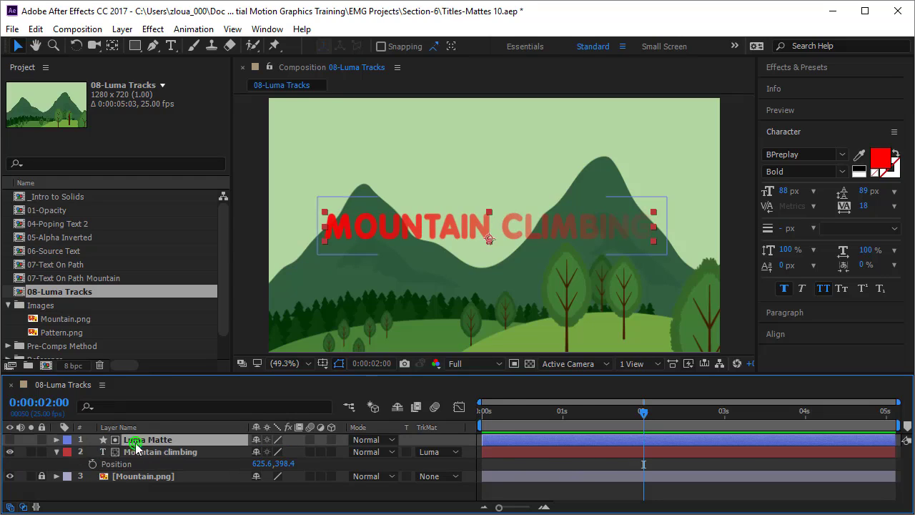
click(56, 439)
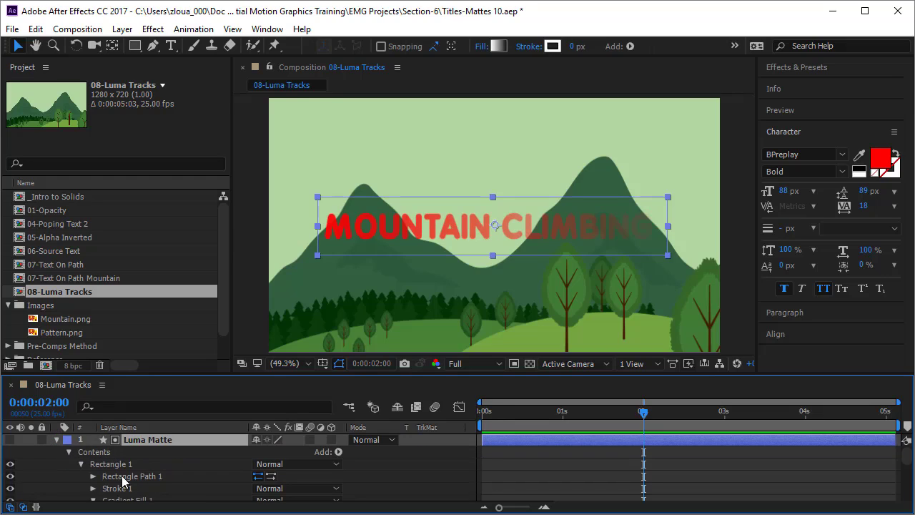
scroll(135, 477, down, 3)
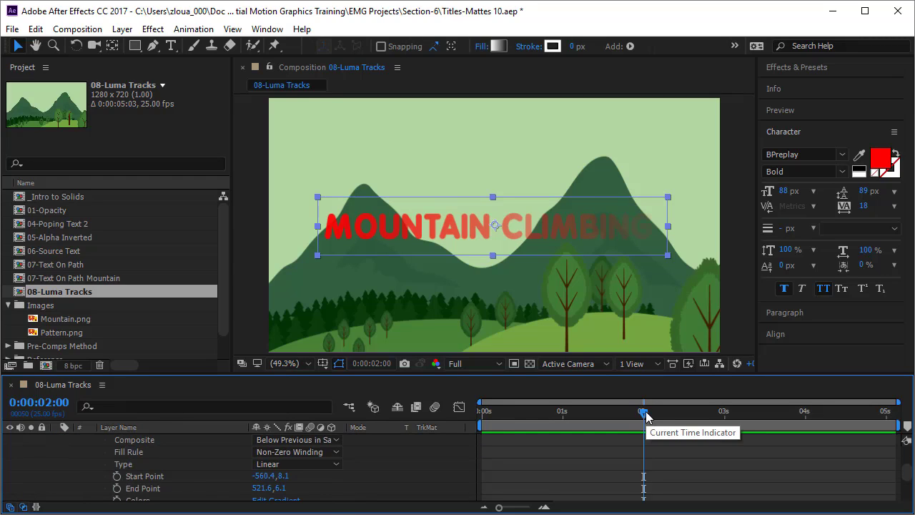
drag(644, 413, 646, 434)
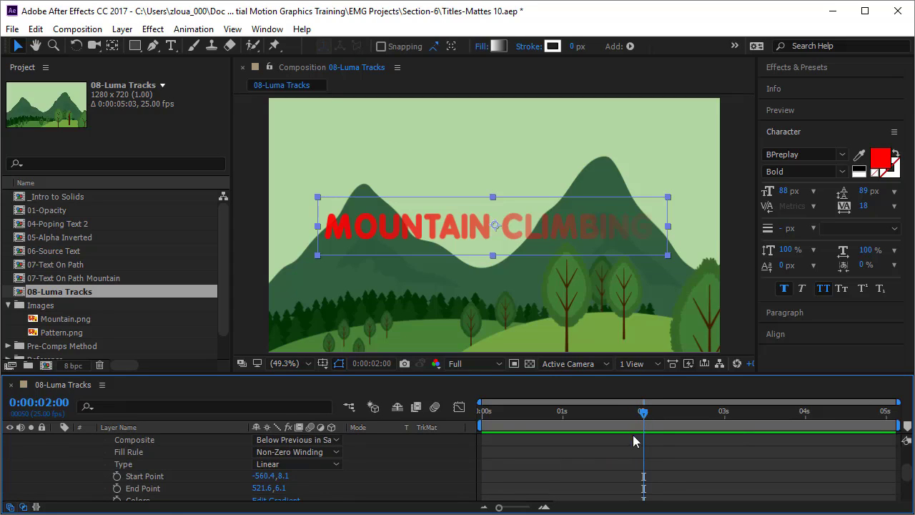
click(116, 476)
click(116, 488)
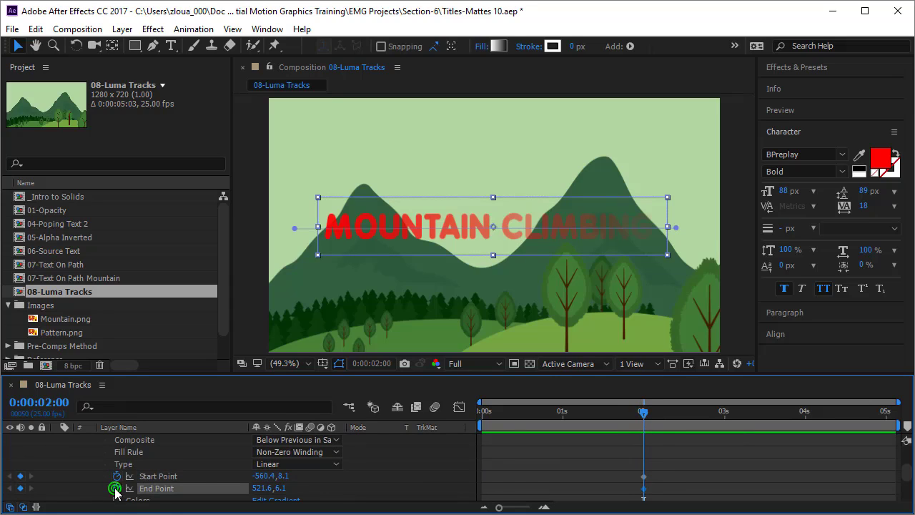
At 0 seconds, set the End Point X to match the Start Point's -560.4
drag(647, 413, 464, 440)
drag(675, 228, 304, 229)
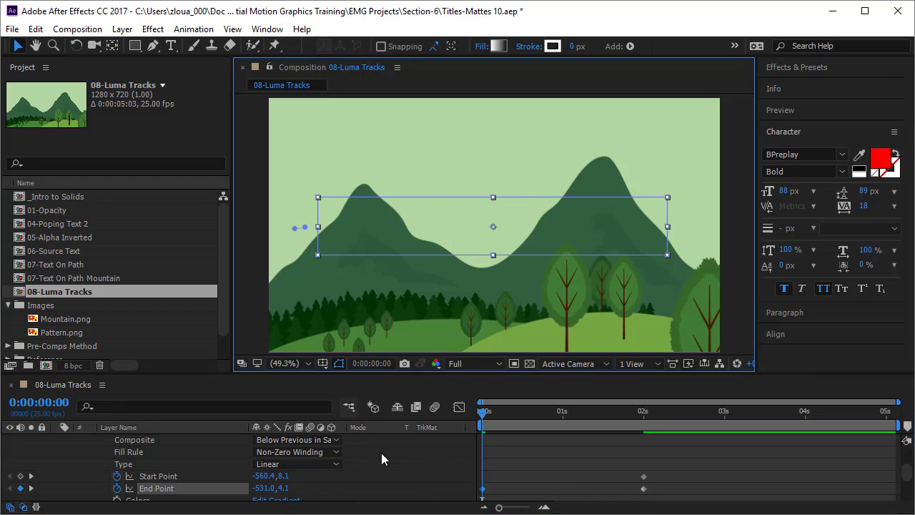
click(264, 476)
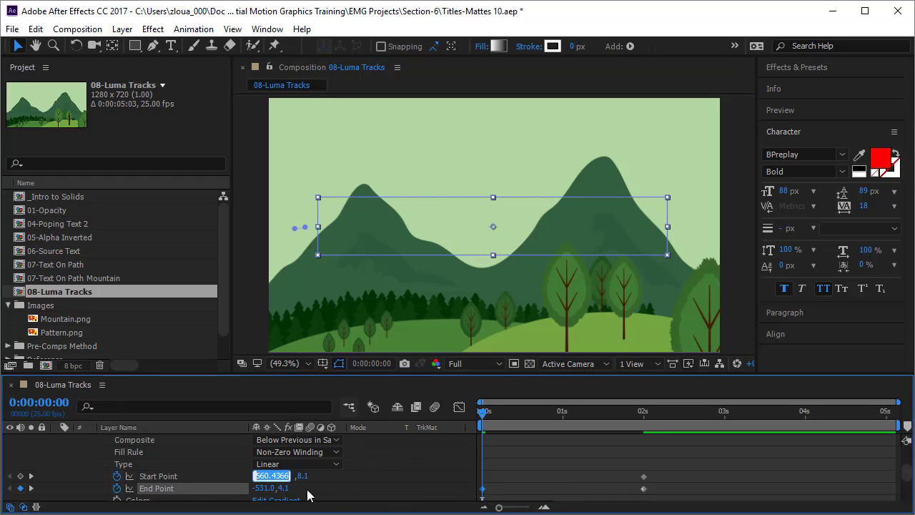
key(ctrl+c)
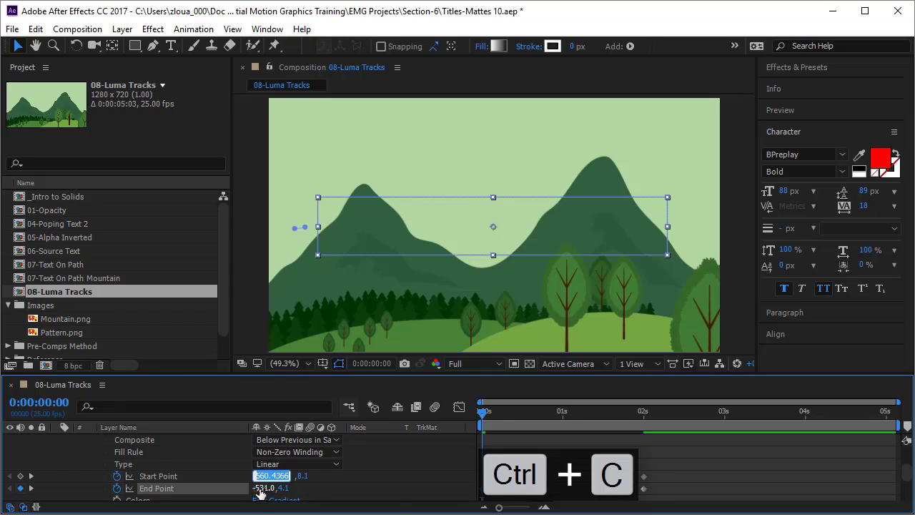
click(261, 488)
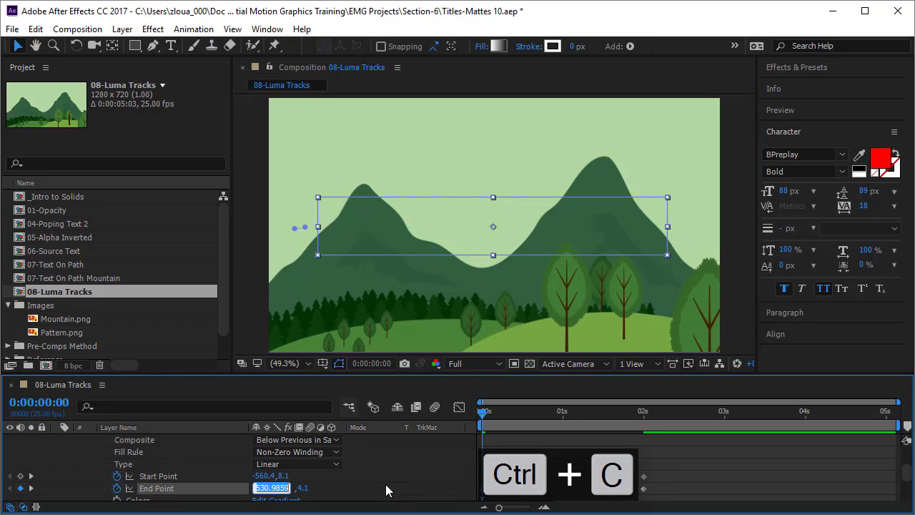
key(ctrl+v)
key(Return)
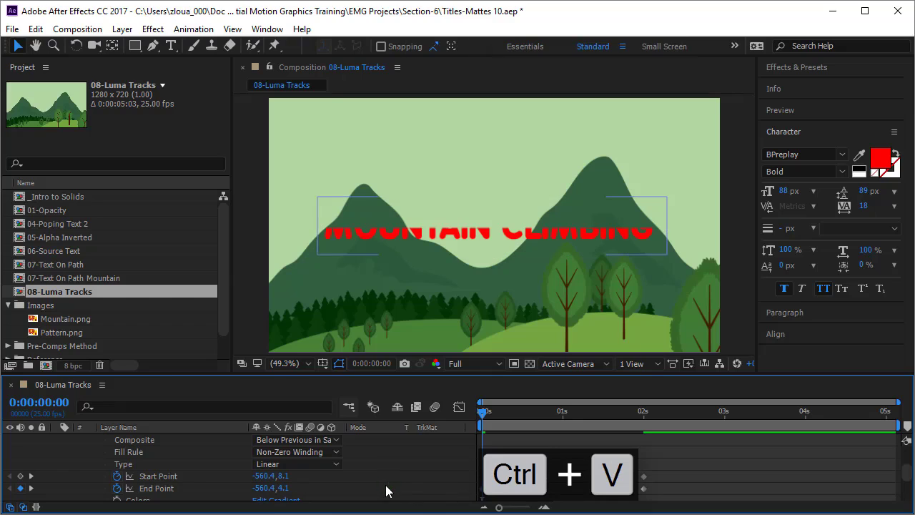
Set both gradient Start Point and End Point Y values to 0
click(284, 475)
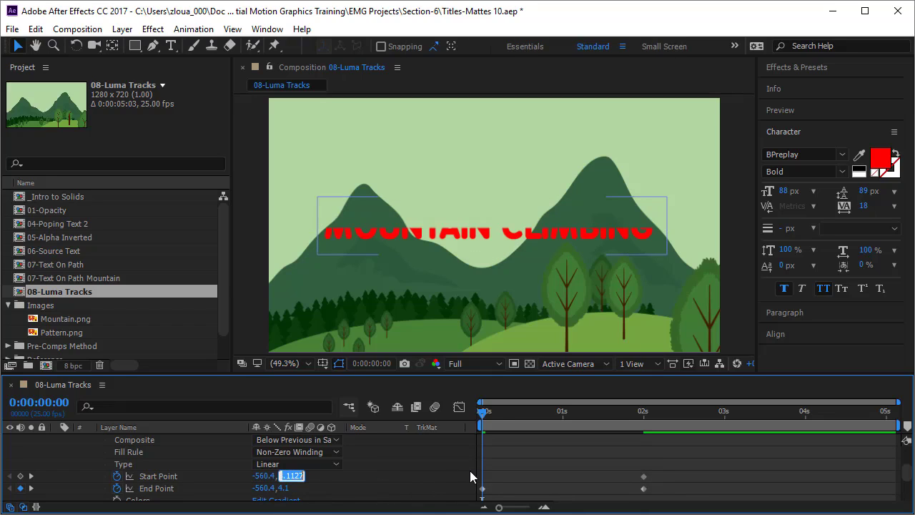
text(0)
key(Tab)
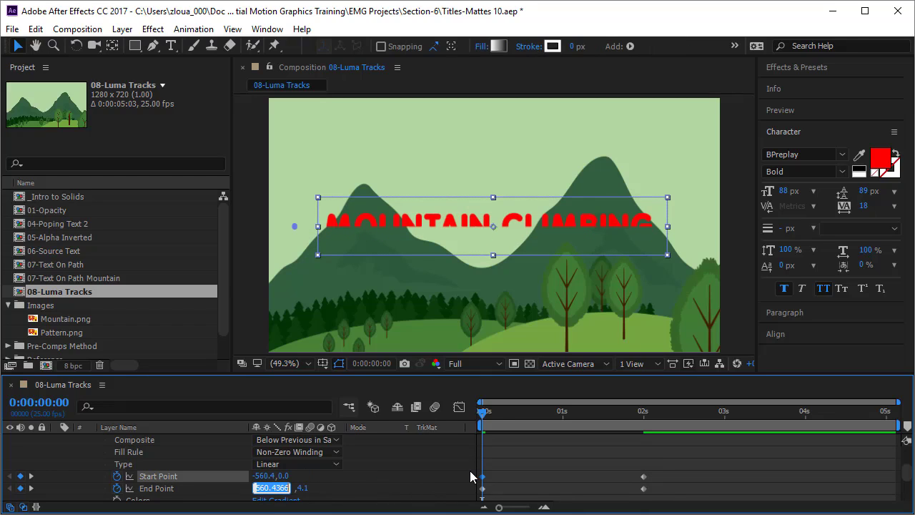
key(Tab)
text(0)
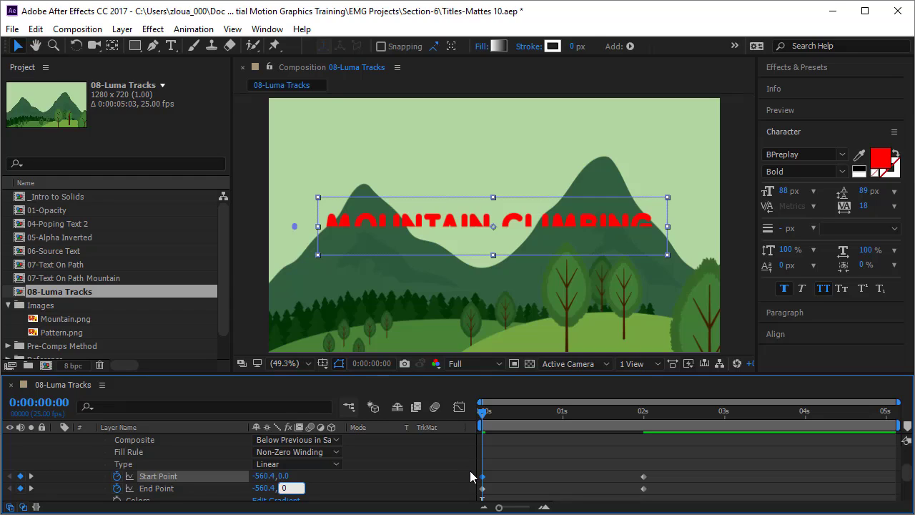
key(Return)
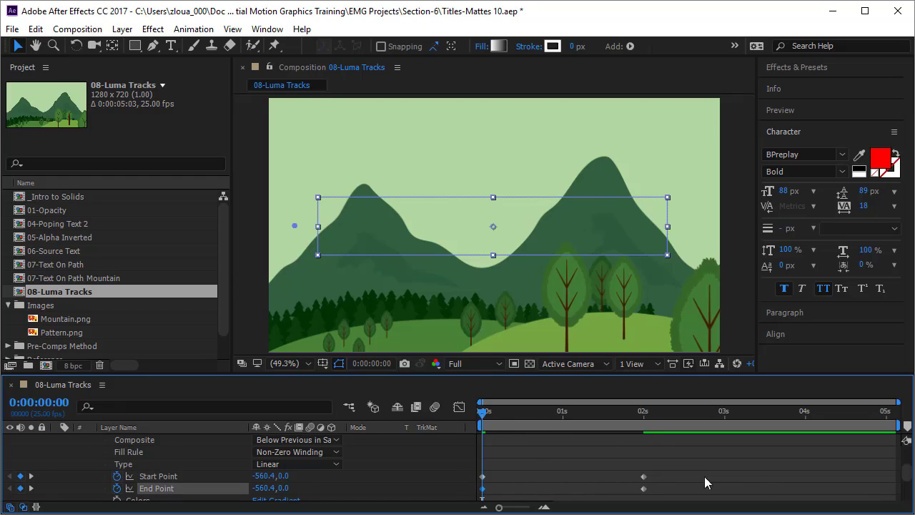
Play a RAM preview of the gradient reveal, then stop playback
click(815, 110)
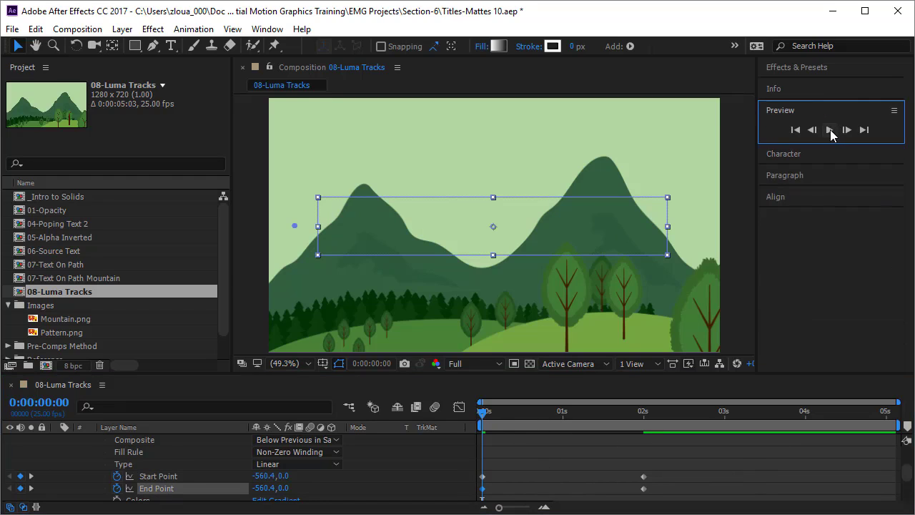
click(830, 129)
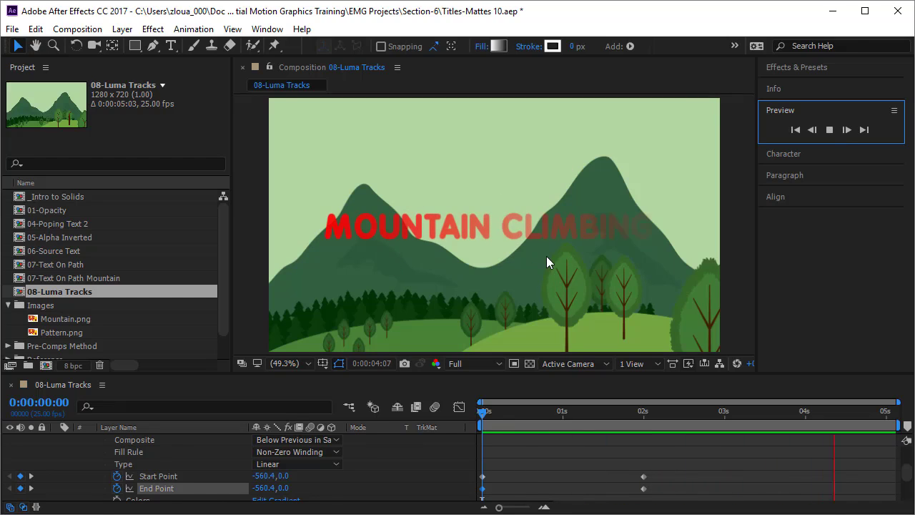
click(452, 460)
Set the Mountain climbing layer's TrkMat to Luma Inverted Matte
scroll(451, 454, down, 1)
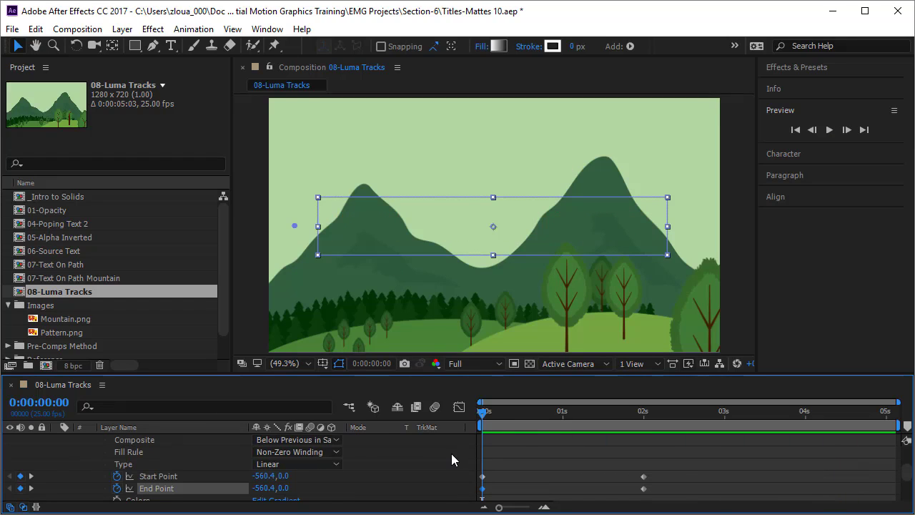
scroll(451, 456, down, 4)
click(445, 470)
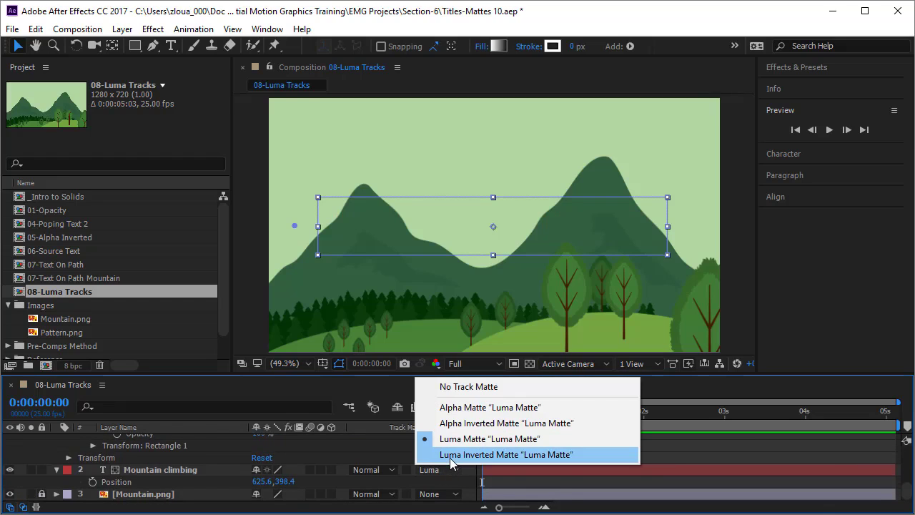
click(452, 455)
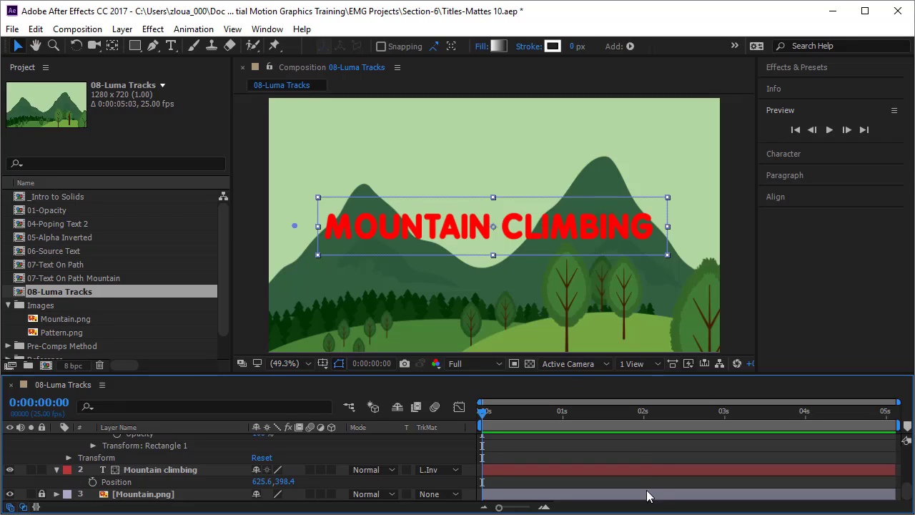
scroll(555, 477, up, 3)
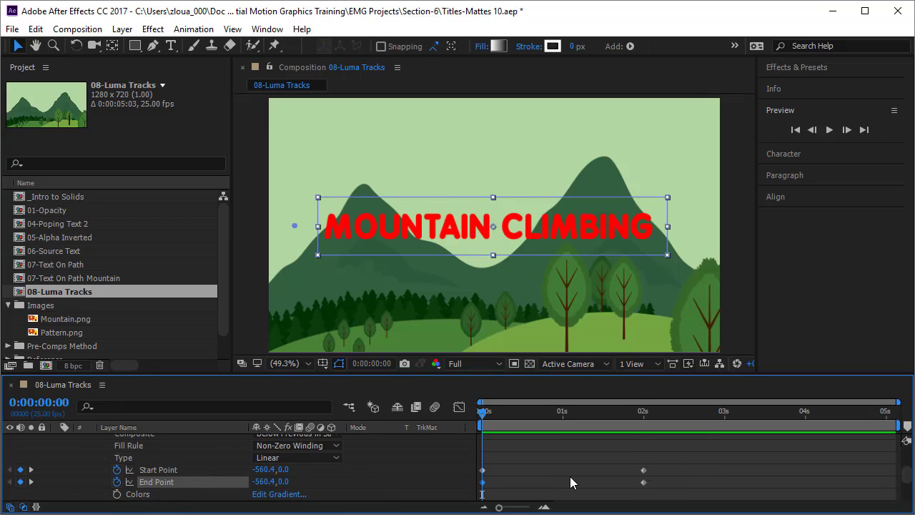
scroll(570, 476, down, 3)
click(437, 469)
click(500, 451)
click(447, 470)
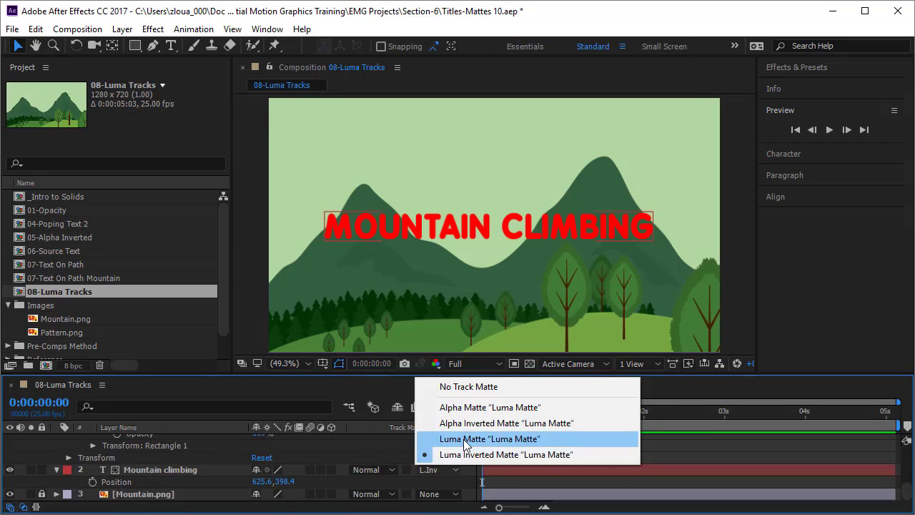
click(410, 448)
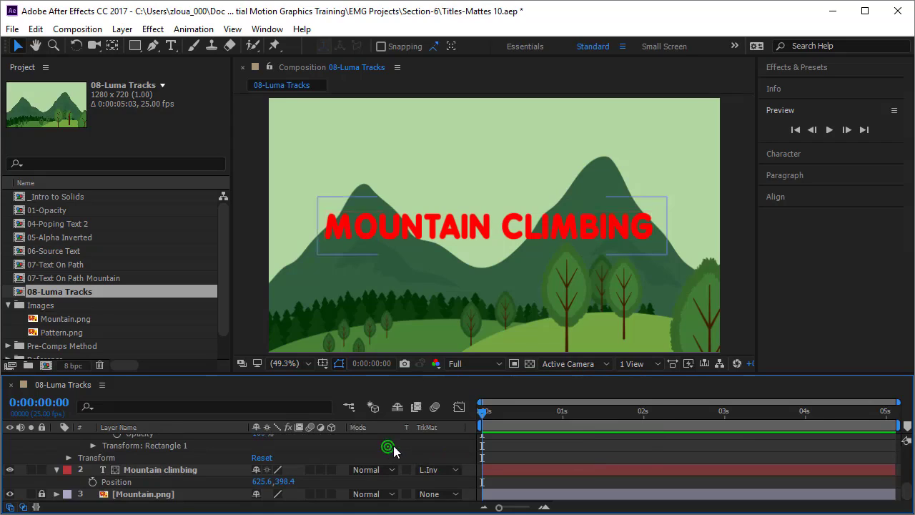